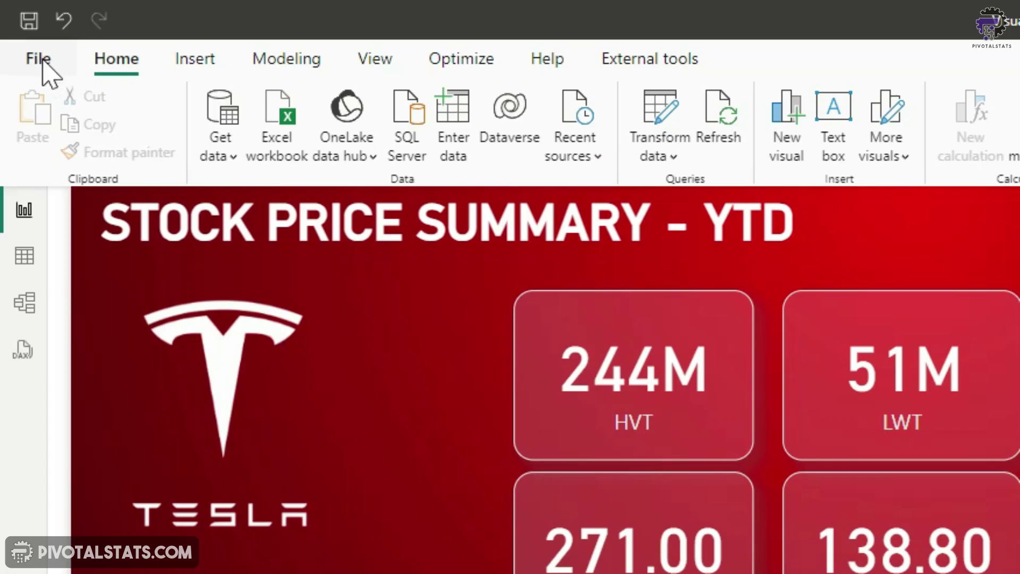
# Enable the Visual calculations preview feature in Options and return to the Tesla report.
pyautogui.click(19, 27)
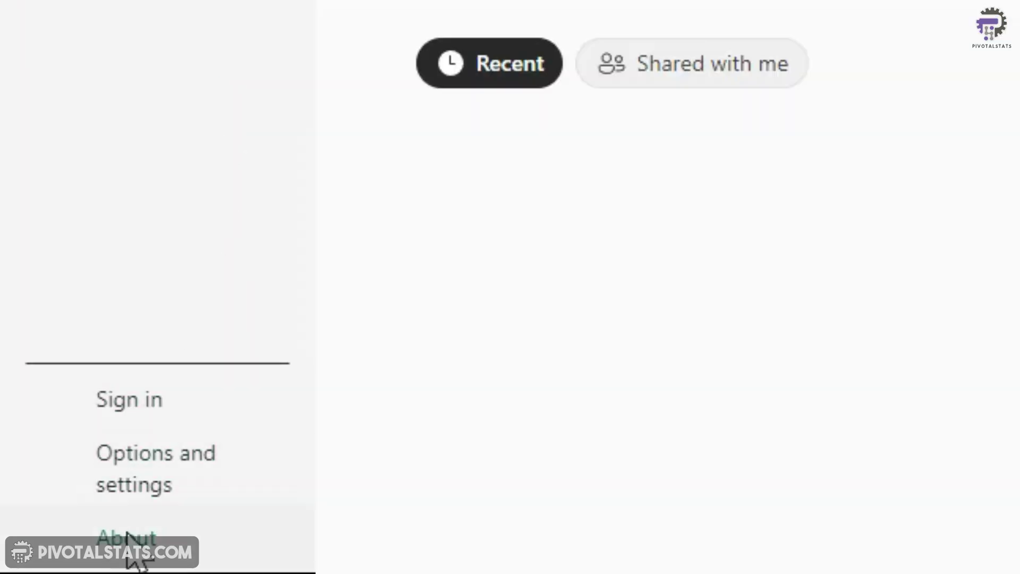
pyautogui.click(142, 490)
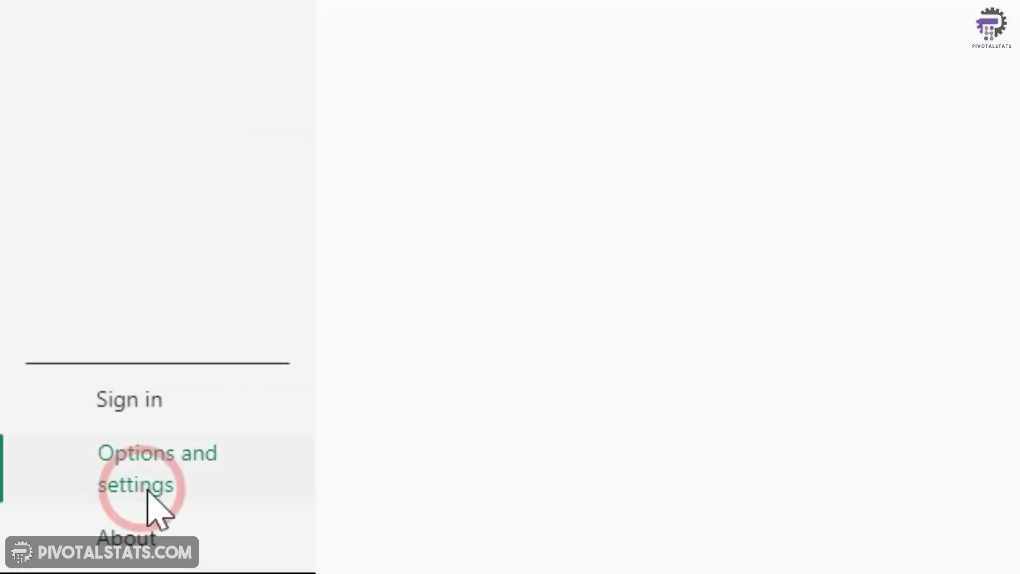
pyautogui.click(392, 230)
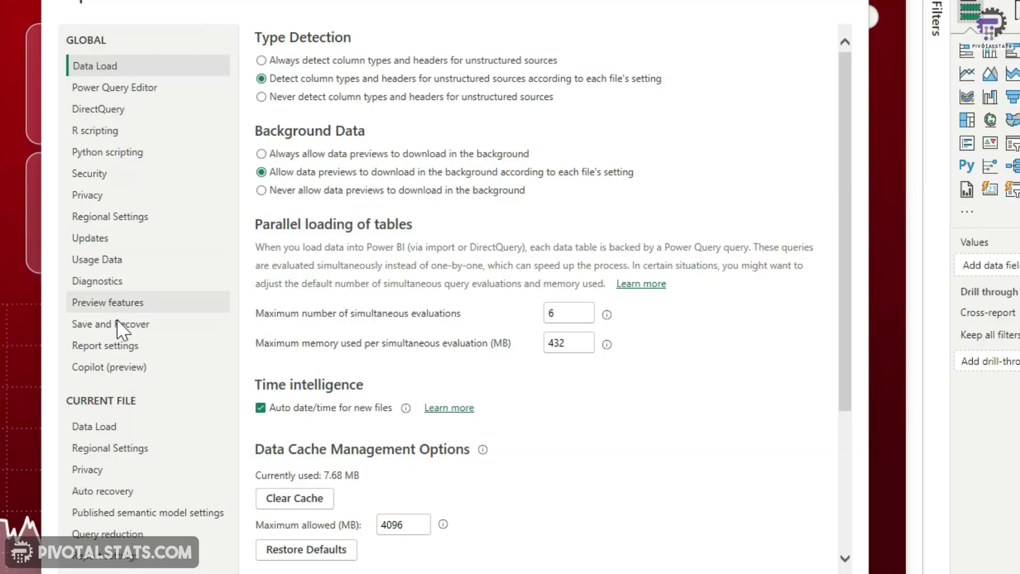
pyautogui.click(120, 307)
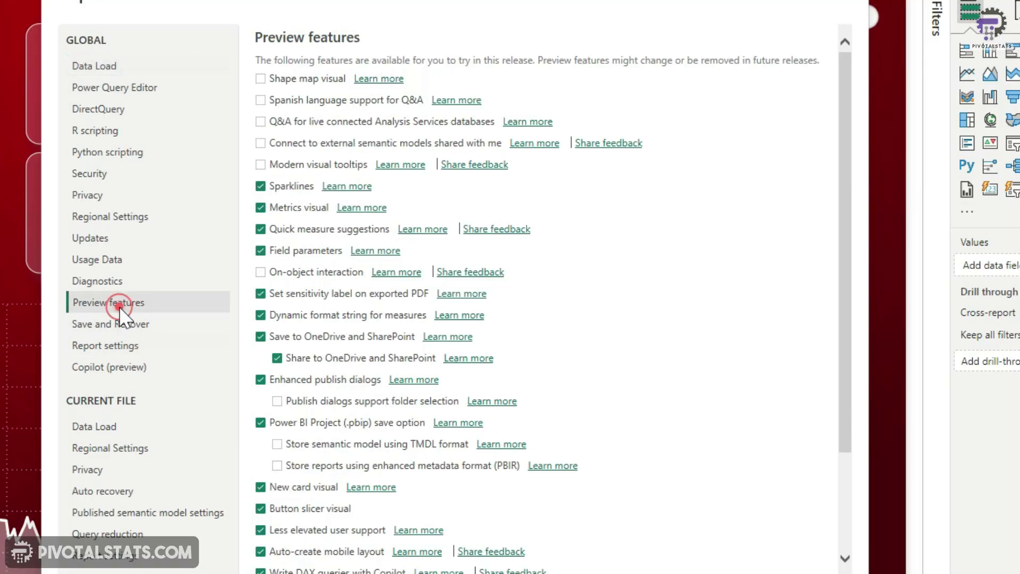
pyautogui.scroll(-3, 563, 265)
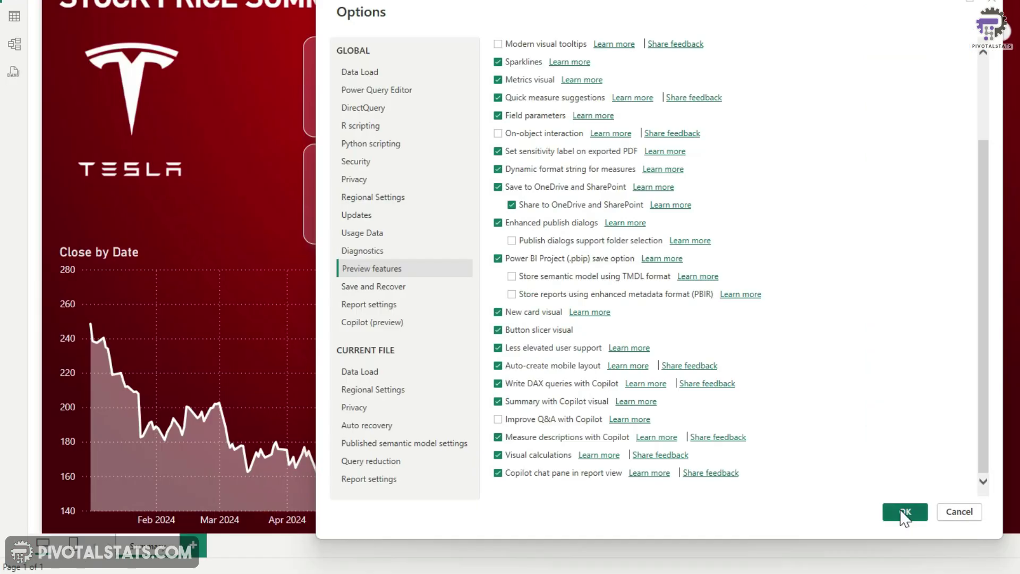
pyautogui.click(899, 511)
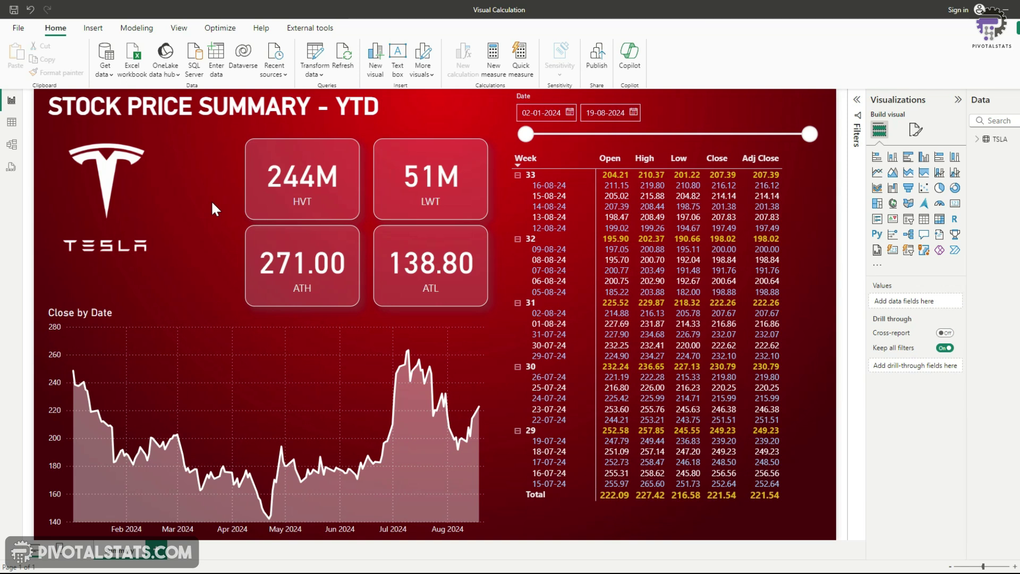
# Select the Close by Date line chart and start a new visual calculation on it.
pyautogui.click(208, 314)
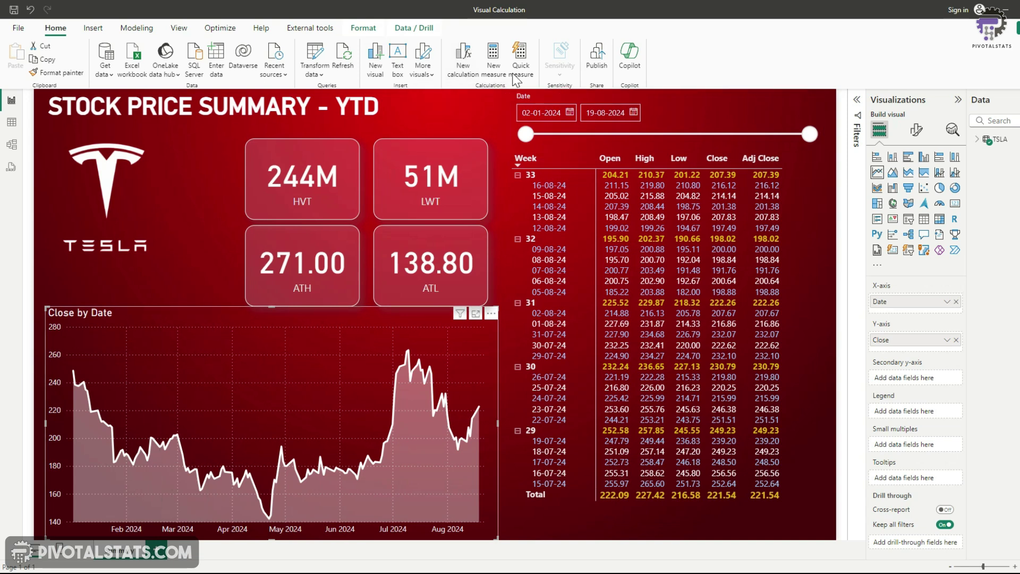
pyautogui.click(461, 73)
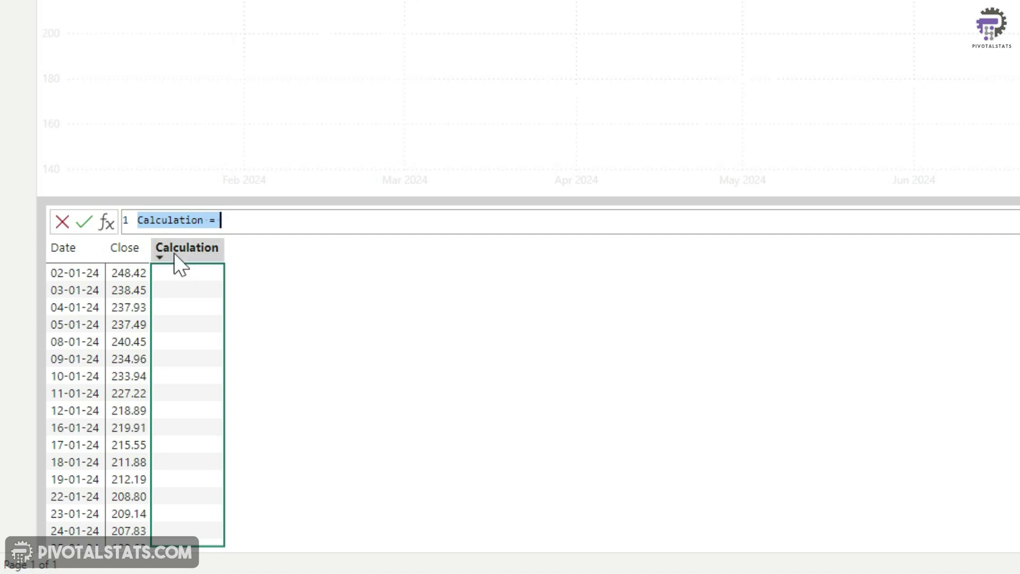
# Define a Running sum visual calculation with the formula RUNNINGSUM([Close]) from the template.
pyautogui.click(107, 223)
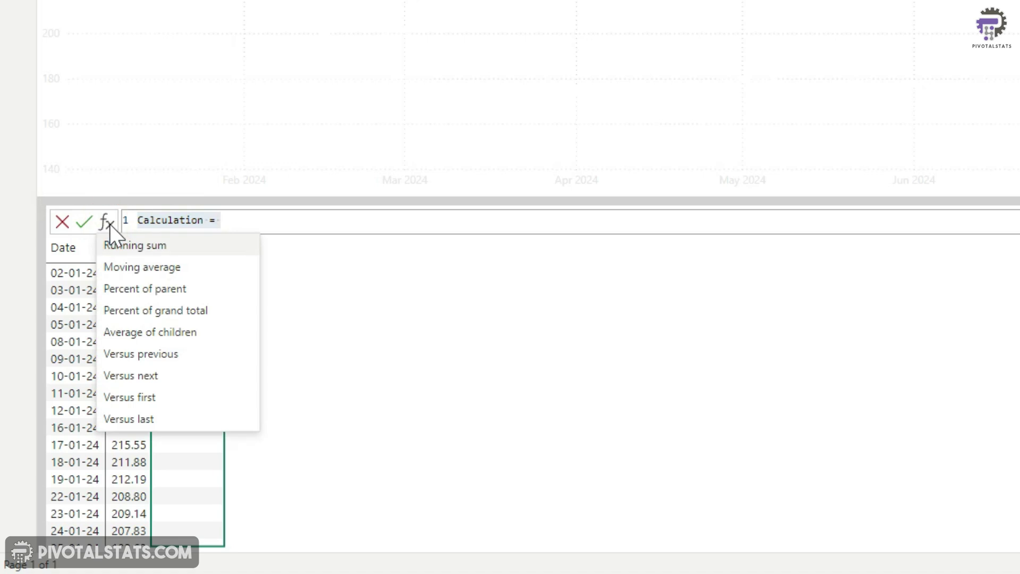
pyautogui.click(155, 246)
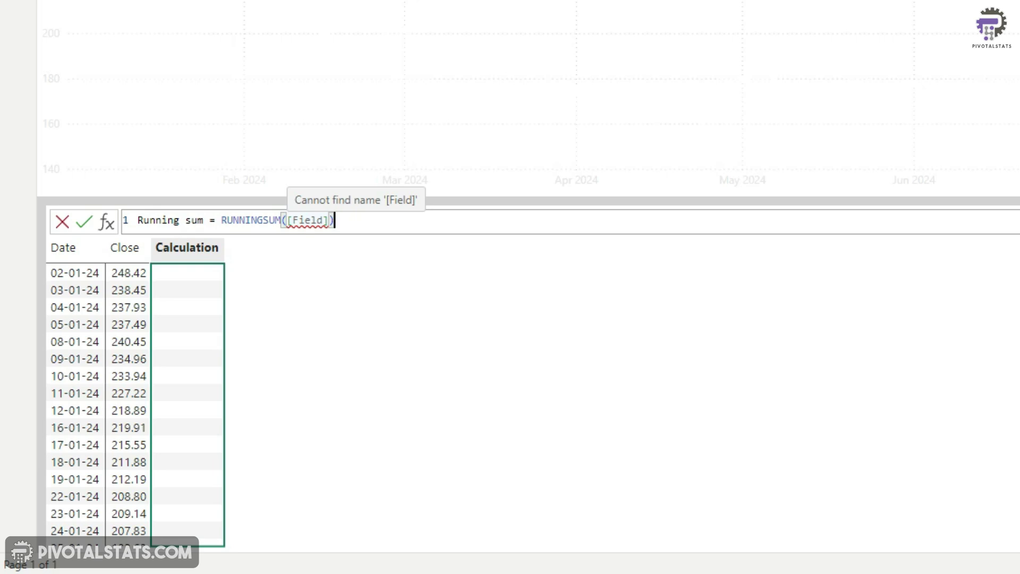
pyautogui.doubleClick(321, 219)
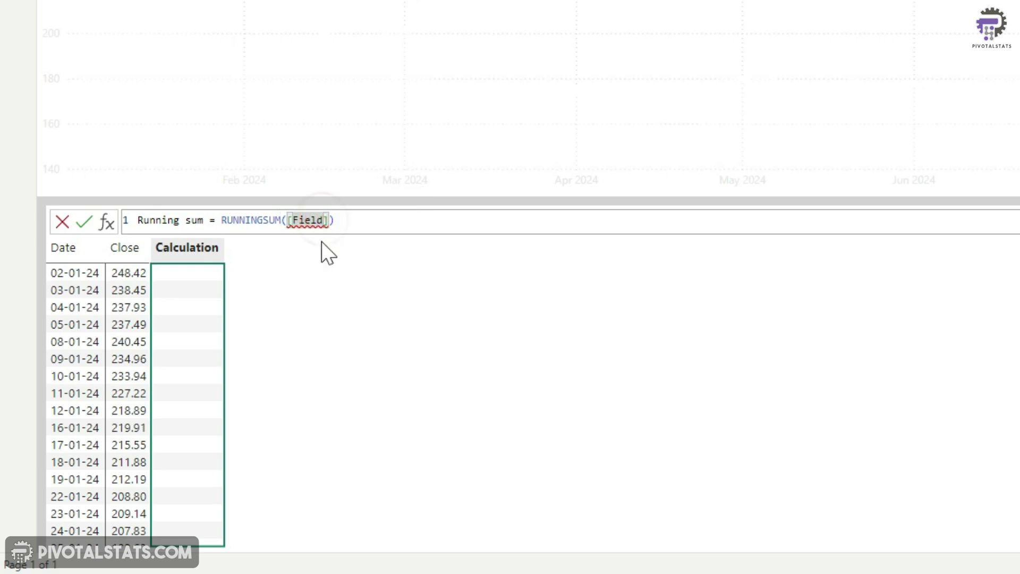
pyautogui.hotkey('shift', 'Left')
pyautogui.hotkey('shift', 'Left')
pyautogui.hotkey('shift', 'Left')
pyautogui.hotkey('shift', 'Left')
pyautogui.hotkey('shift', 'Left')
pyautogui.write('C')
pyautogui.press('Tab')
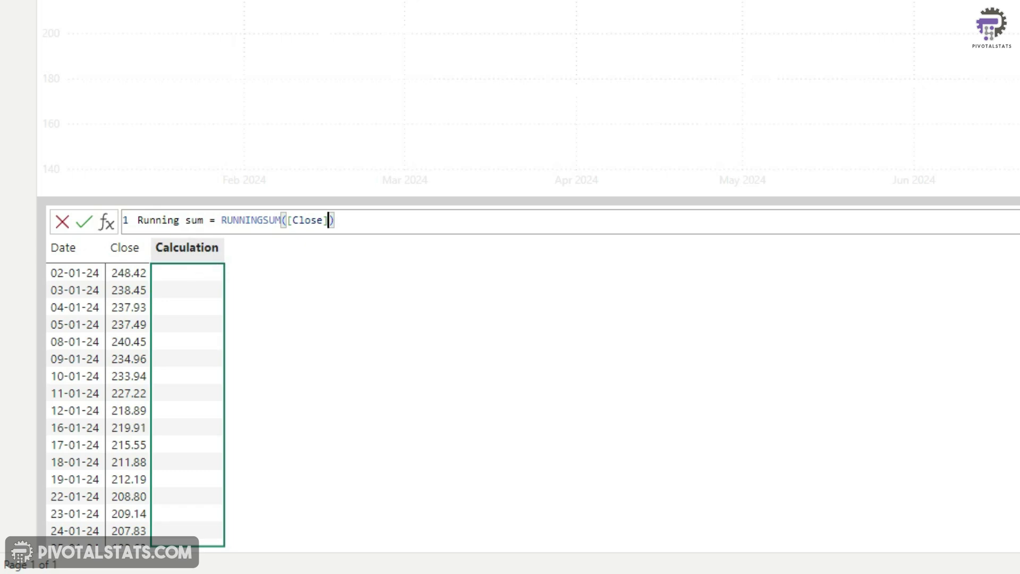
pyautogui.moveTo(204, 220); pyautogui.dragTo(138, 220)
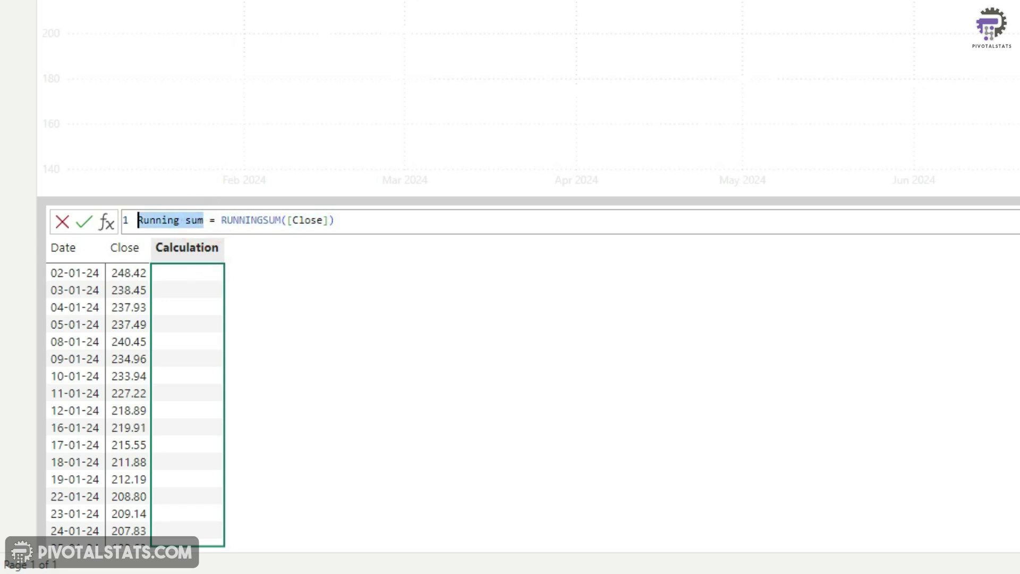
pyautogui.click(404, 224)
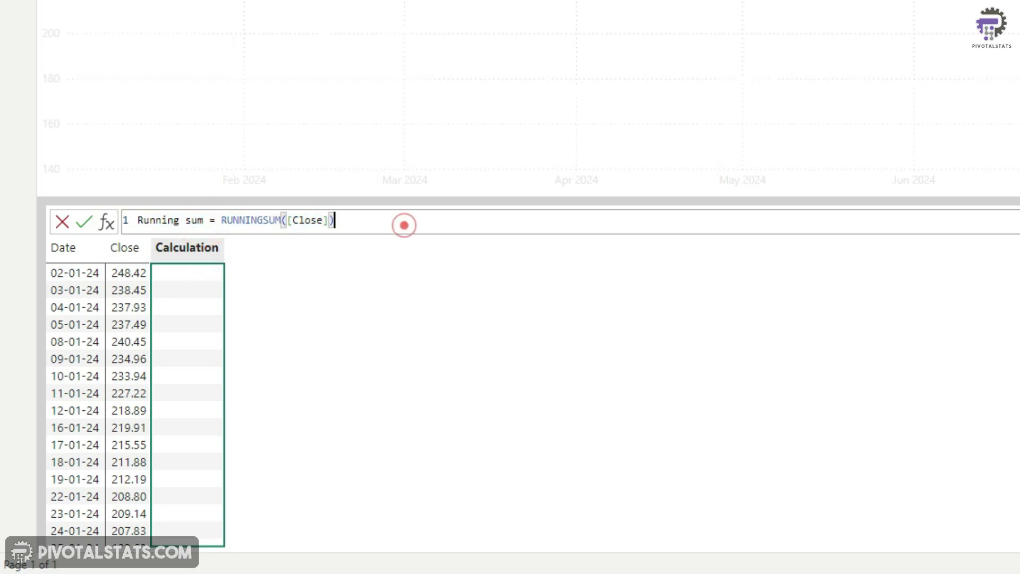
pyautogui.click(85, 223)
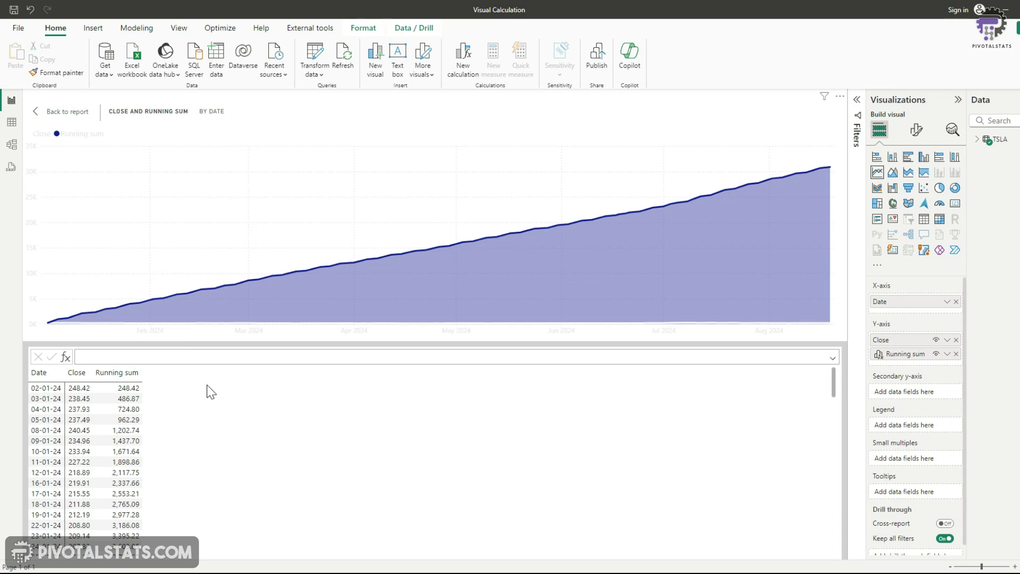
# Go back to the report, expand the TSLA field list and bring up the Running sum field's options.
pyautogui.click(56, 111)
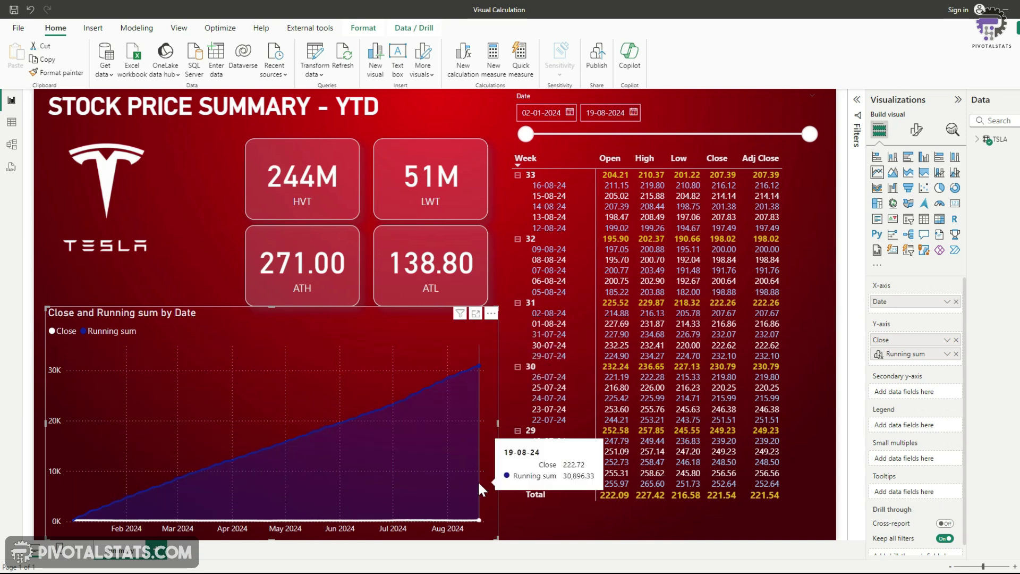
pyautogui.click(977, 140)
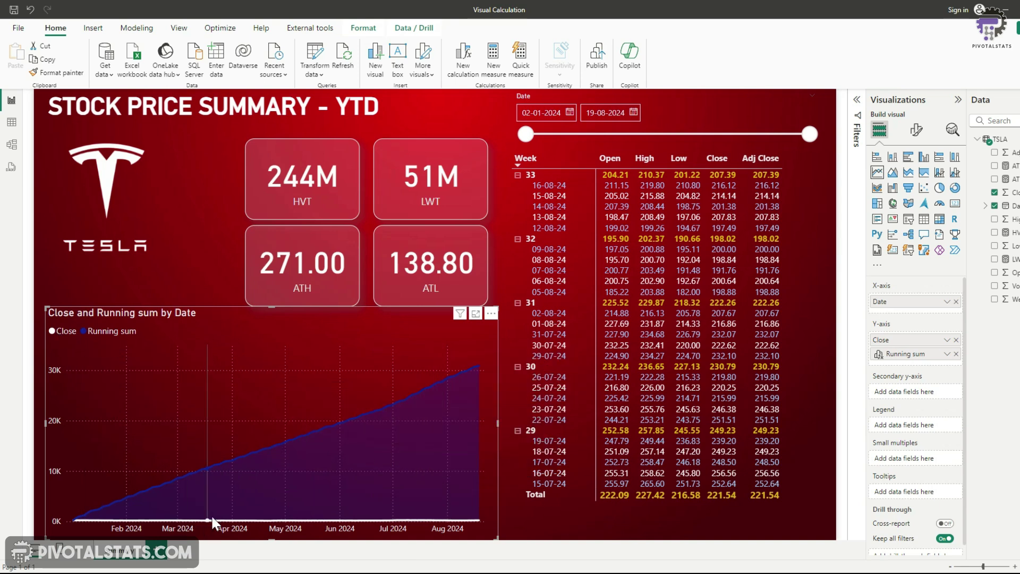
pyautogui.moveTo(211, 522)
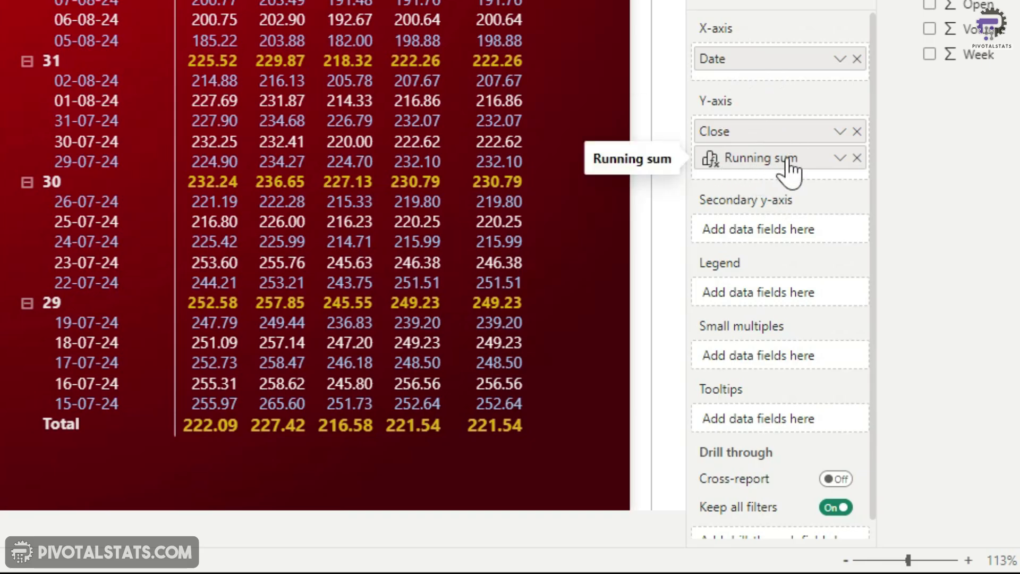
pyautogui.click(840, 159)
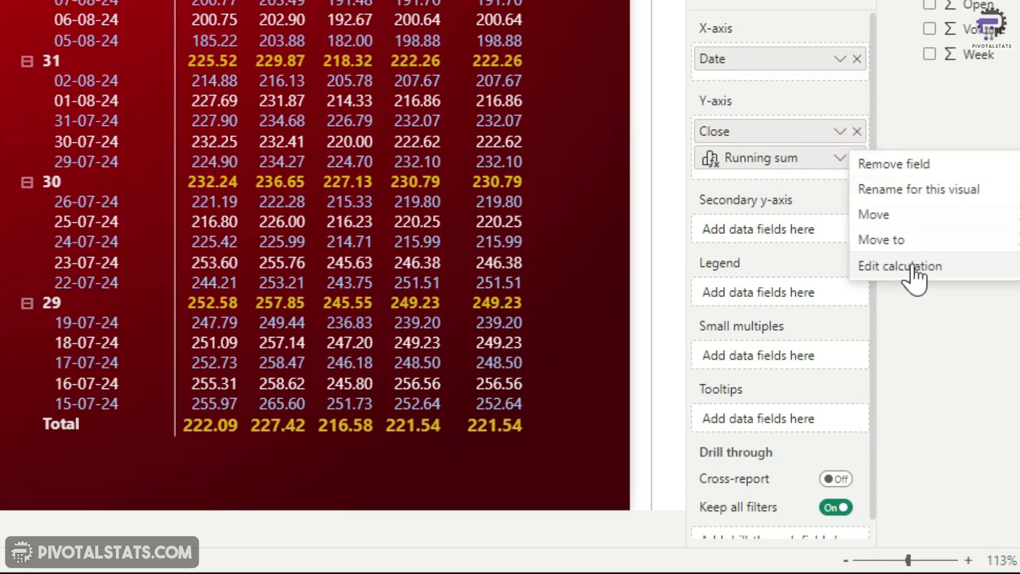
# Reopen the Running sum calculation and clear its existing formula.
pyautogui.click(876, 267)
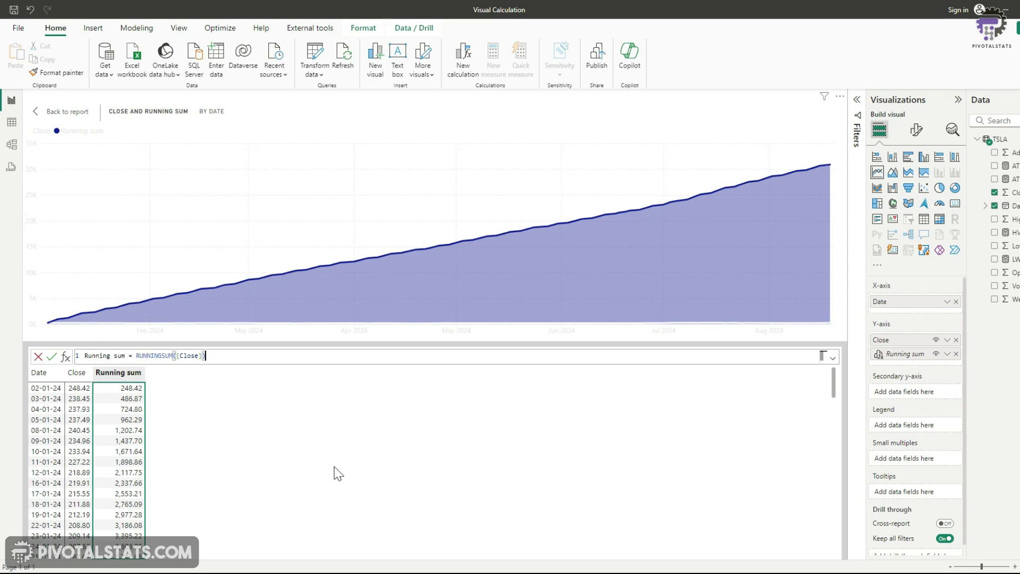
pyautogui.hotkey('ctrl', 'a')
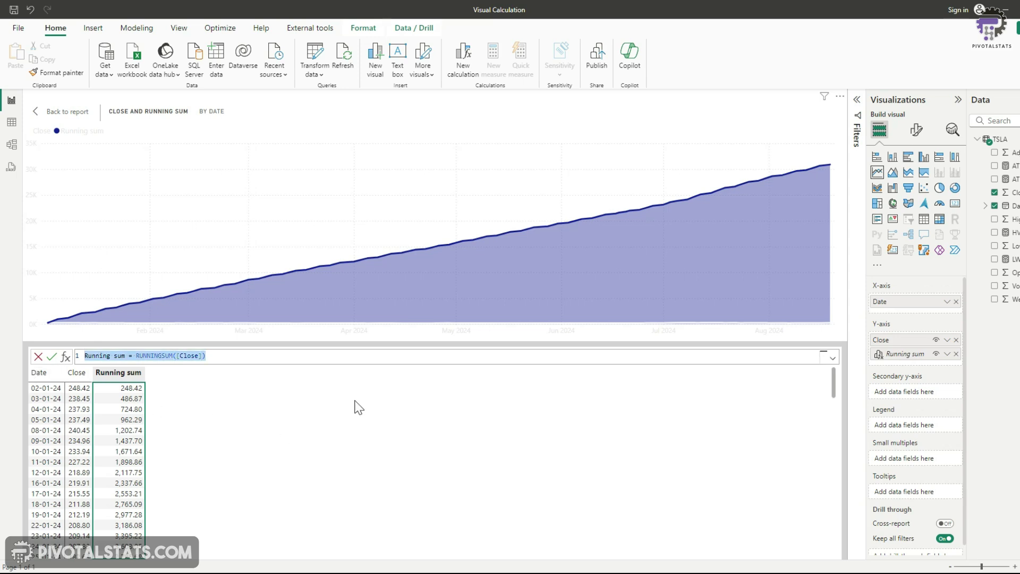
pyautogui.press('BackSpace')
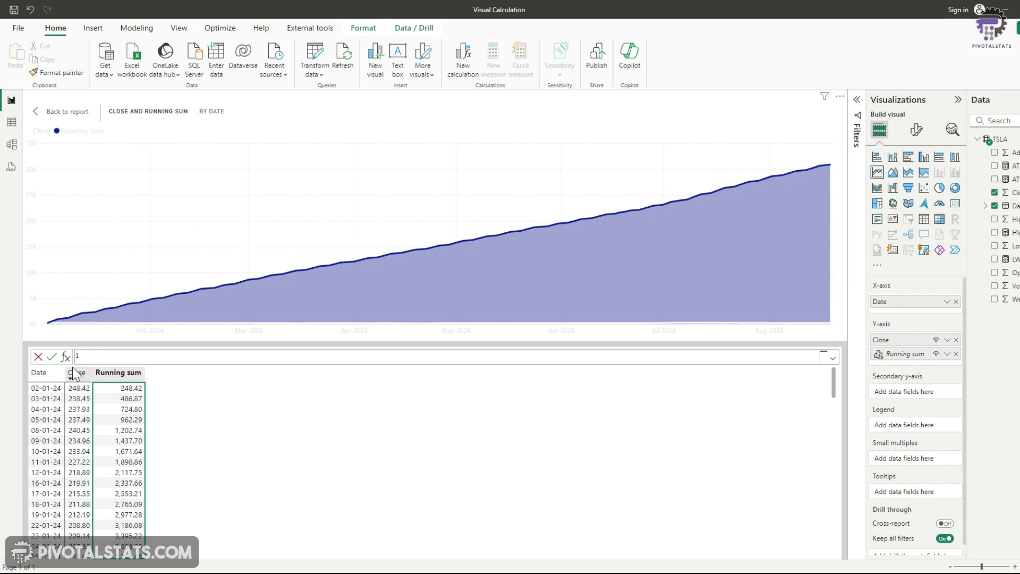
# Write a Moving average calculation as MOVINGAVERAGE([Close], 7) and commit it.
pyautogui.click(65, 356)
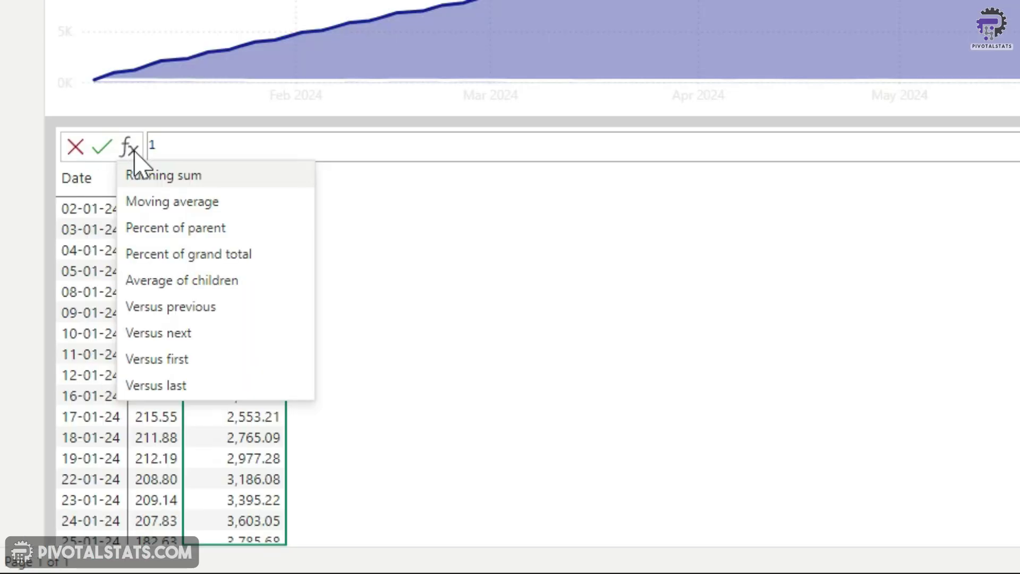
pyautogui.click(139, 204)
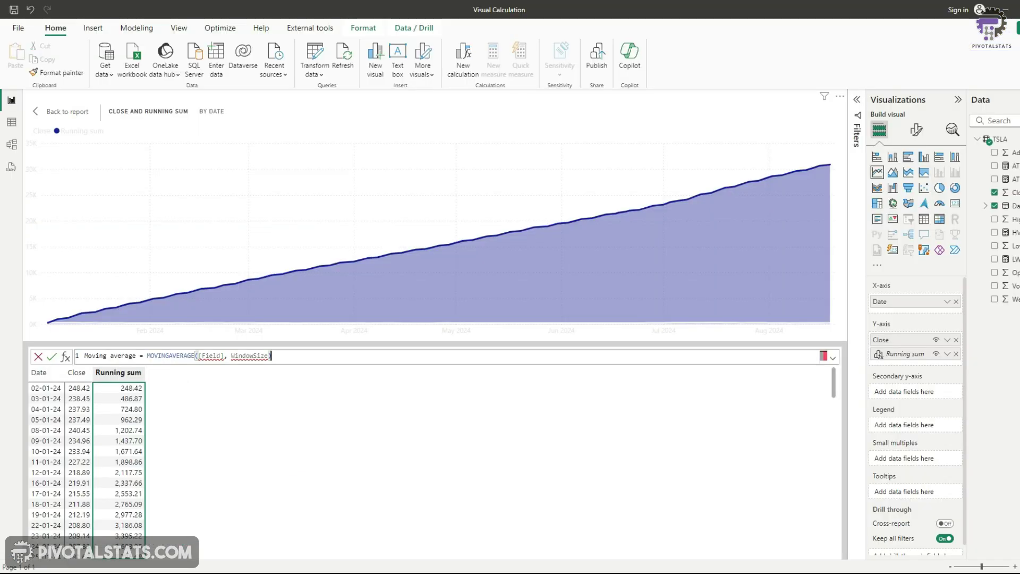
pyautogui.click(220, 356)
pyautogui.hotkey('shift', 'Left')
pyautogui.hotkey('shift', 'Left')
pyautogui.hotkey('shift', 'Left')
pyautogui.hotkey('shift', 'Left')
pyautogui.hotkey('shift', 'Left')
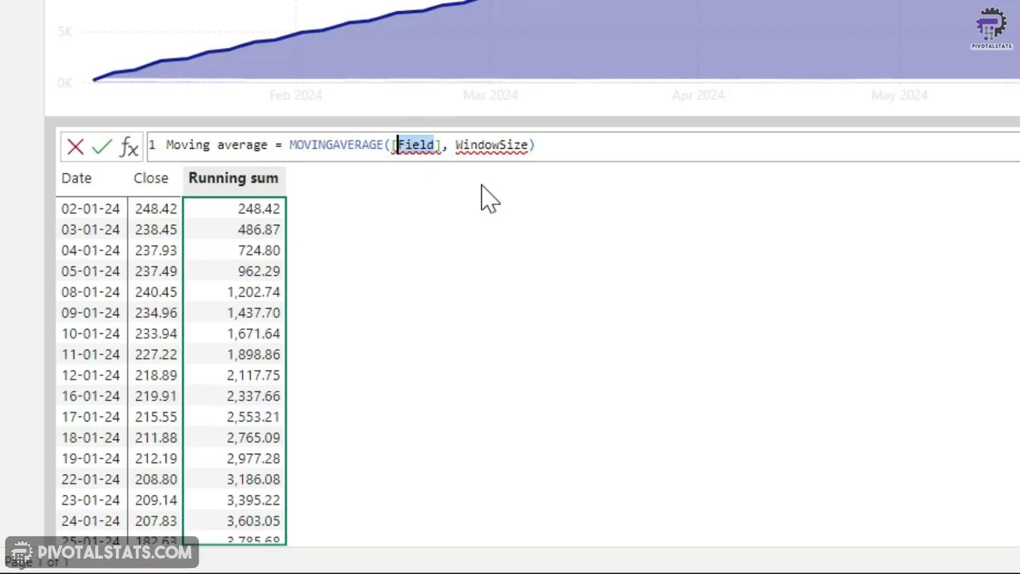
pyautogui.write('C')
pyautogui.press('Tab')
pyautogui.press('Right')
pyautogui.press('Right')
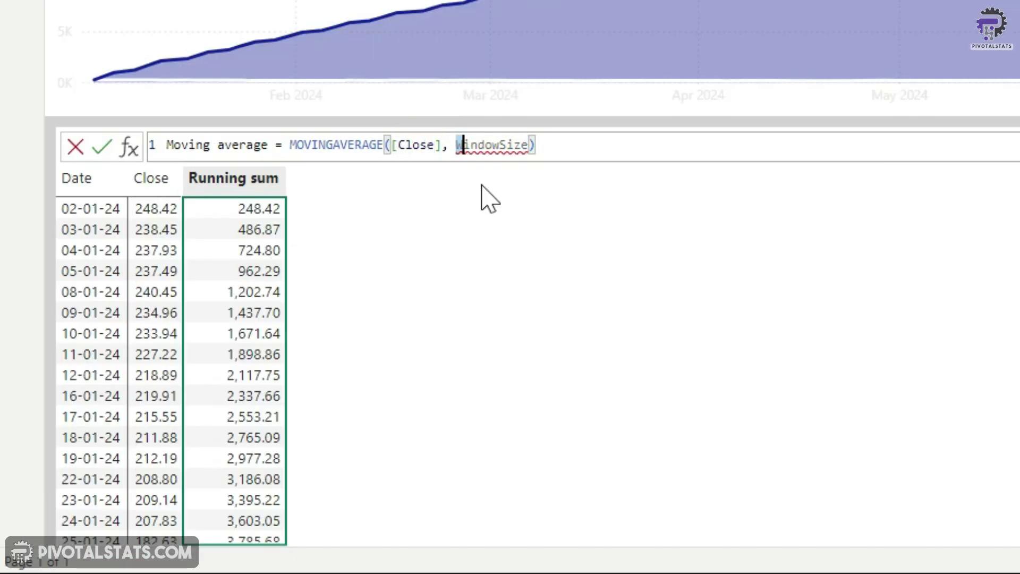
pyautogui.hotkey('shift', 'Right')
pyautogui.hotkey('shift', 'Right')
pyautogui.hotkey('shift', 'Right')
pyautogui.hotkey('shift', 'Right')
pyautogui.hotkey('shift', 'Right')
pyautogui.hotkey('shift', 'Right')
pyautogui.hotkey('shift', 'Right')
pyautogui.hotkey('shift', 'Right')
pyautogui.hotkey('shift', 'Right')
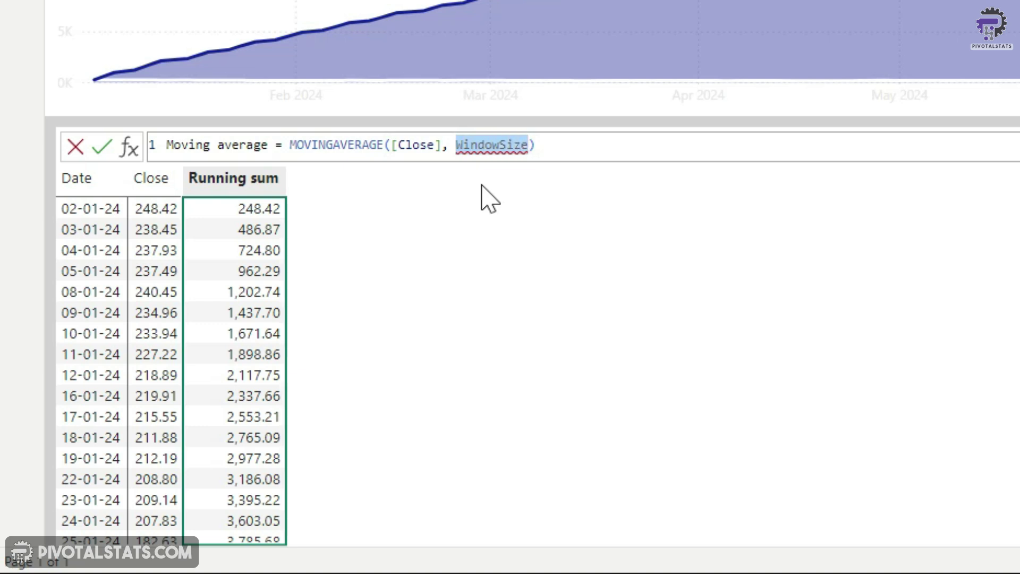
pyautogui.write('7')
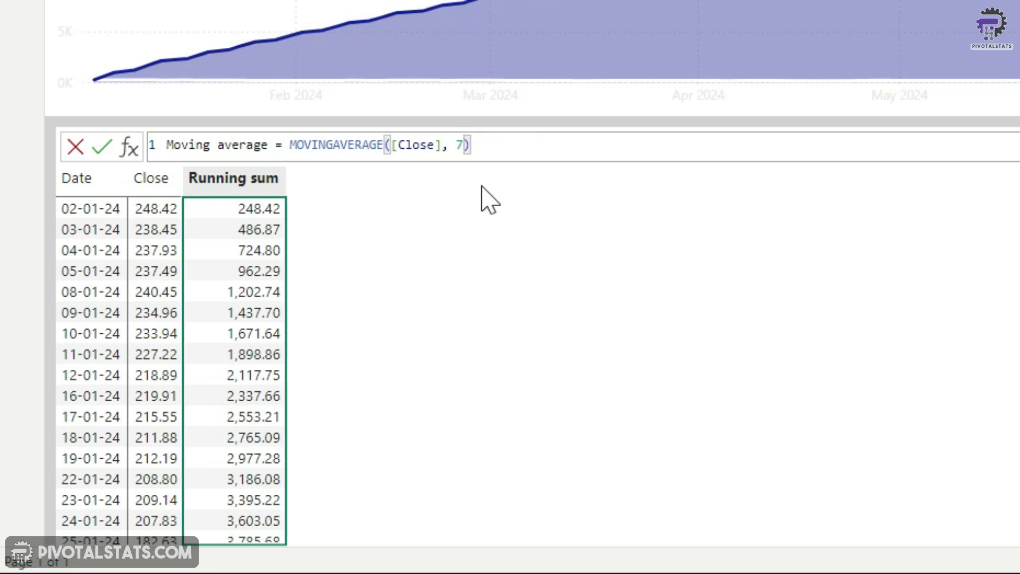
pyautogui.click(100, 144)
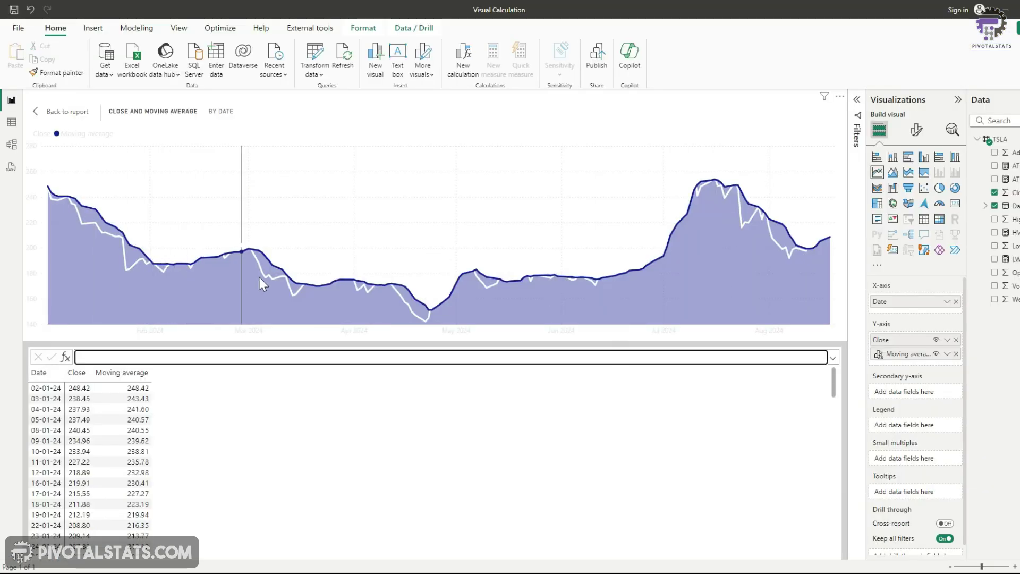
# Return to the report with the 7-day Moving average line, then begin another chart calculation.
pyautogui.moveTo(485, 311)
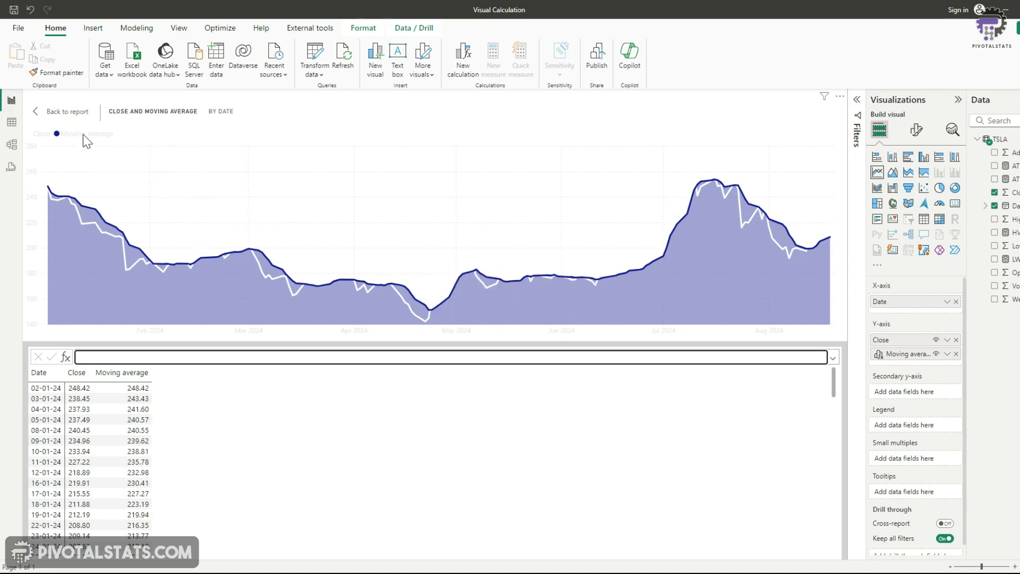
pyautogui.click(67, 112)
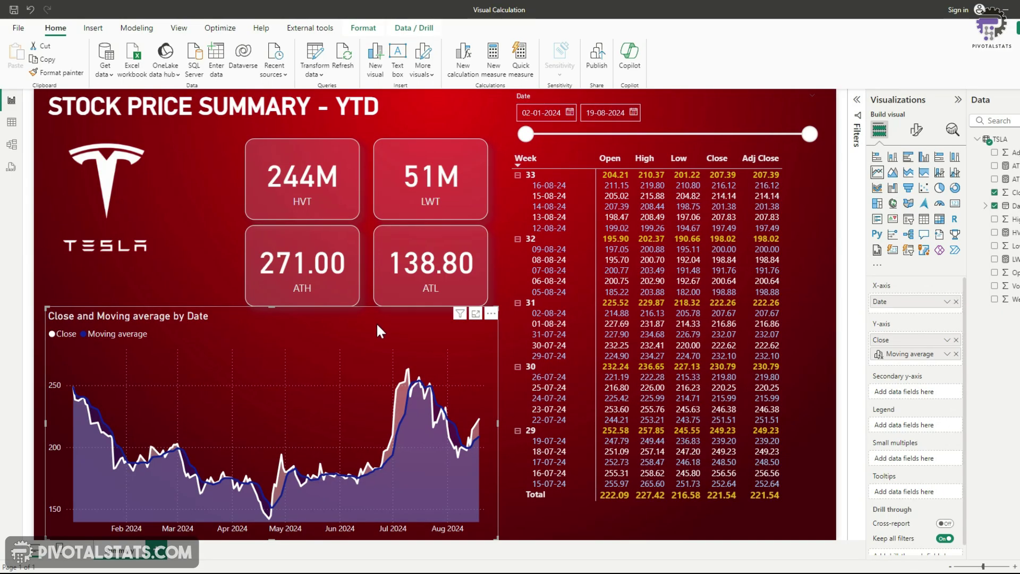
pyautogui.click(464, 62)
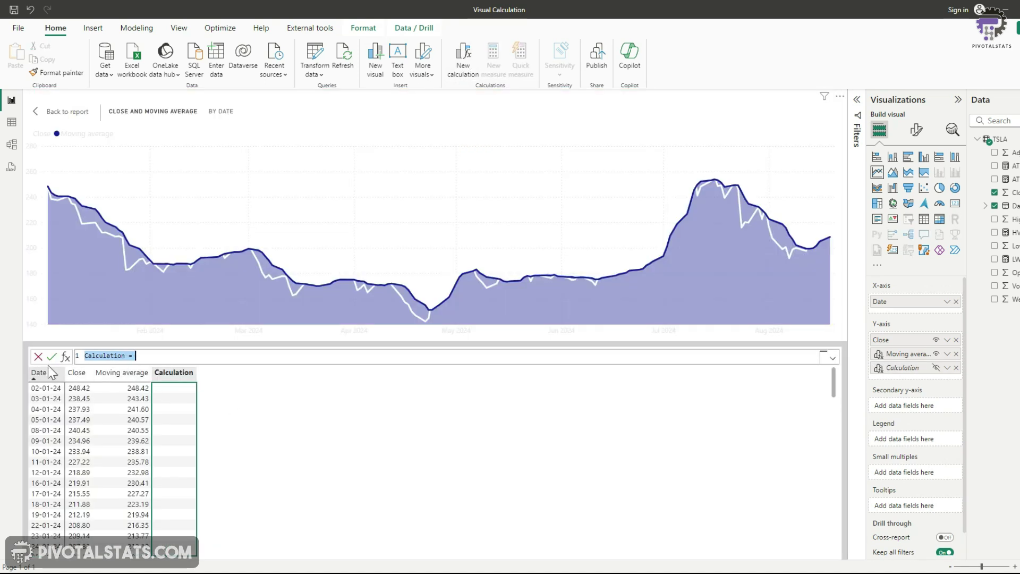
# Add a Running sum of Close to the chart, then reopen it with Edit calculation.
pyautogui.click(66, 357)
pyautogui.click(83, 371)
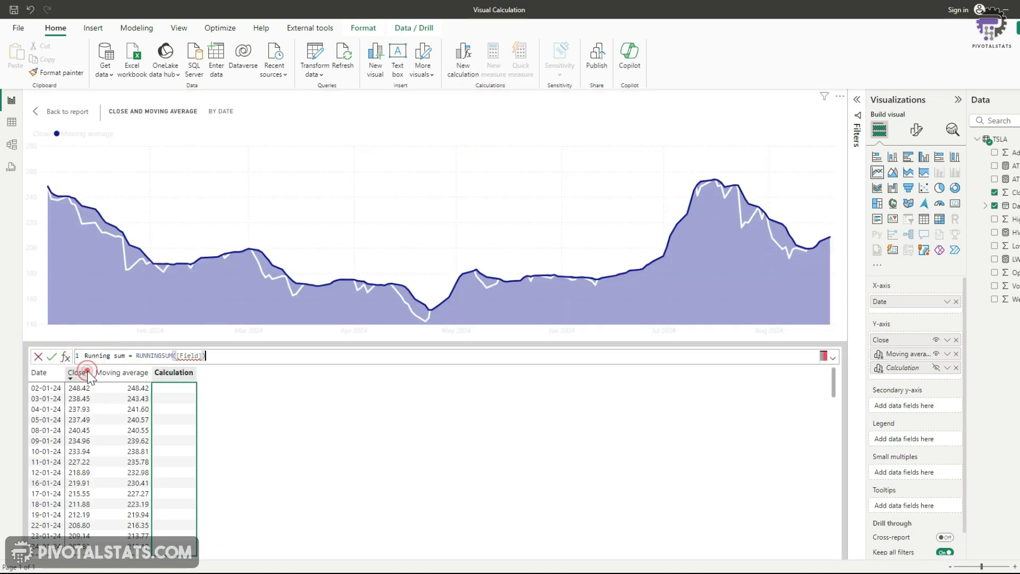
pyautogui.write('Close')
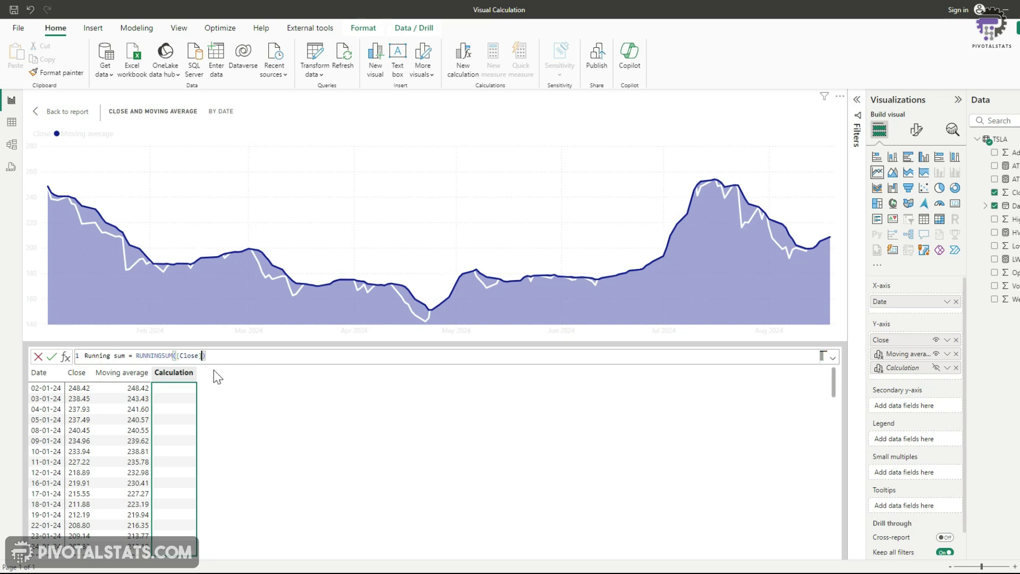
pyautogui.click(52, 357)
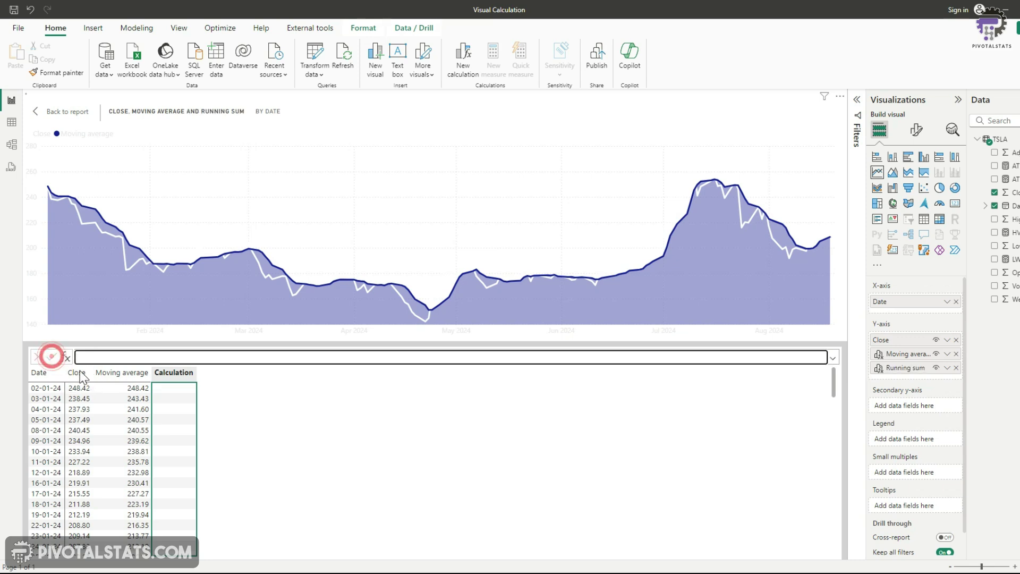
pyautogui.click(59, 111)
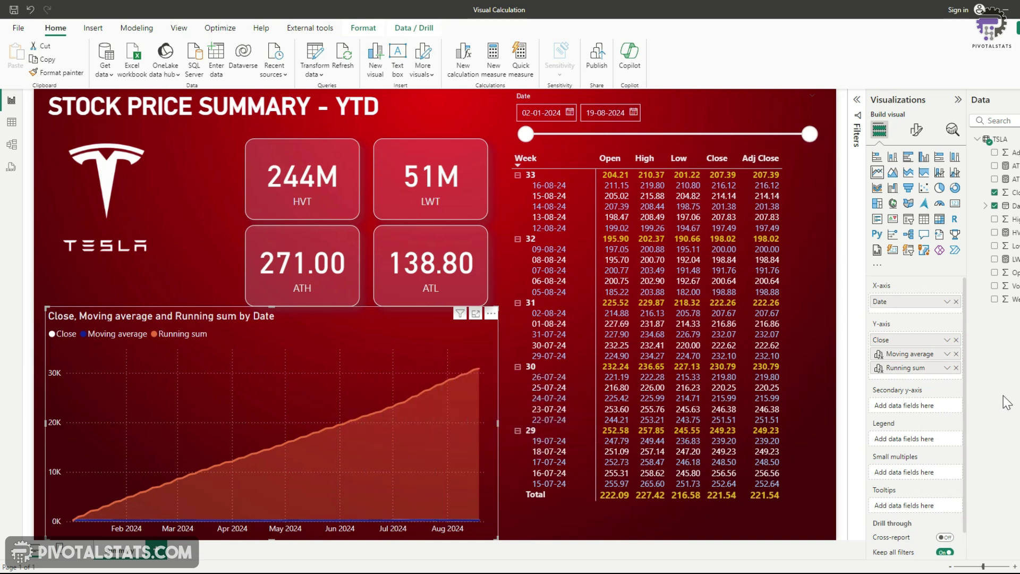
pyautogui.rightClick(947, 370)
pyautogui.click(970, 425)
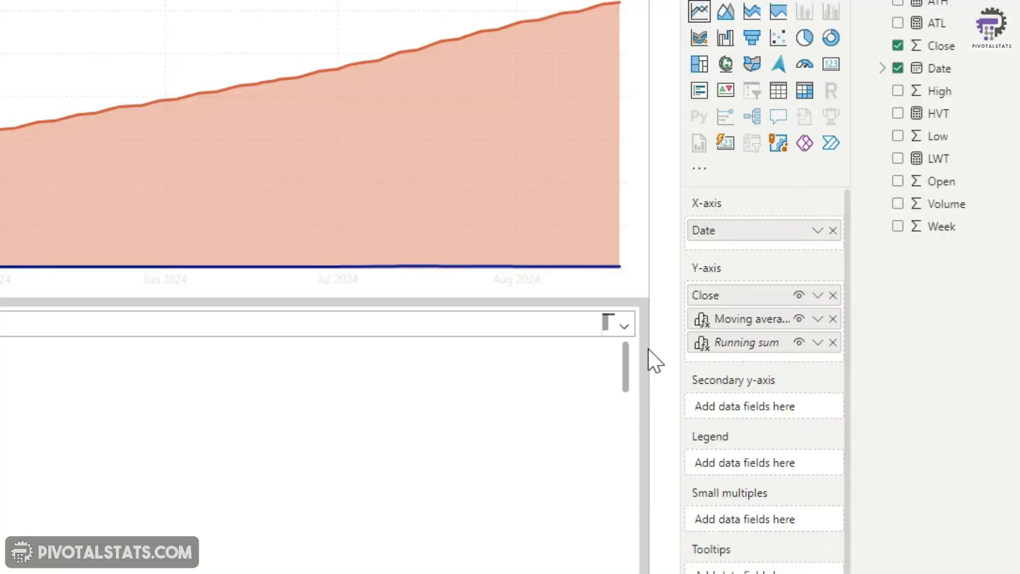
# Hide Running sum from the chart with its eye toggle, keeping the calculation.
pyautogui.click(799, 345)
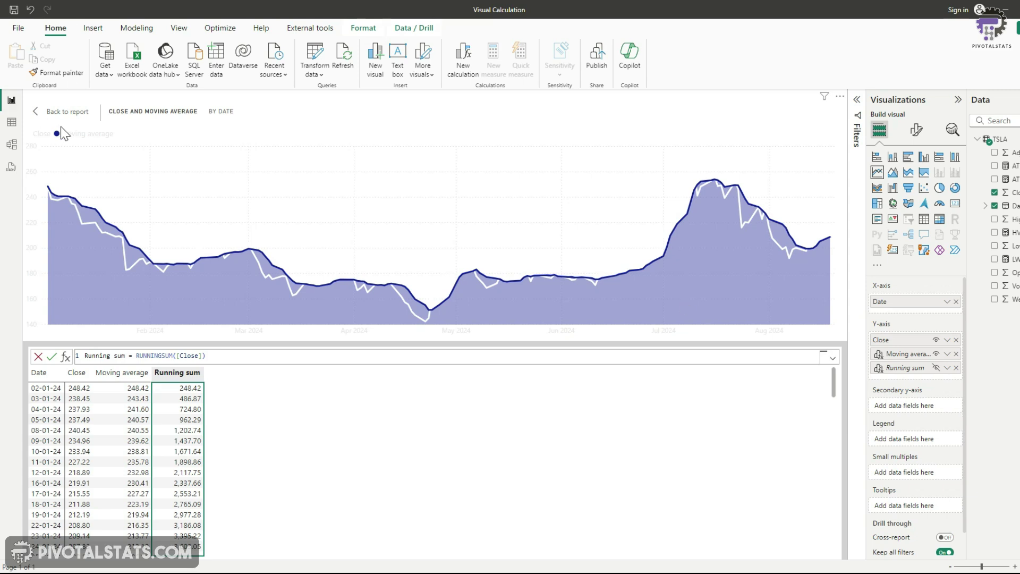
# Leave the calculation editor for the Tesla report page showing Close and Moving average by Date.
pyautogui.click(53, 112)
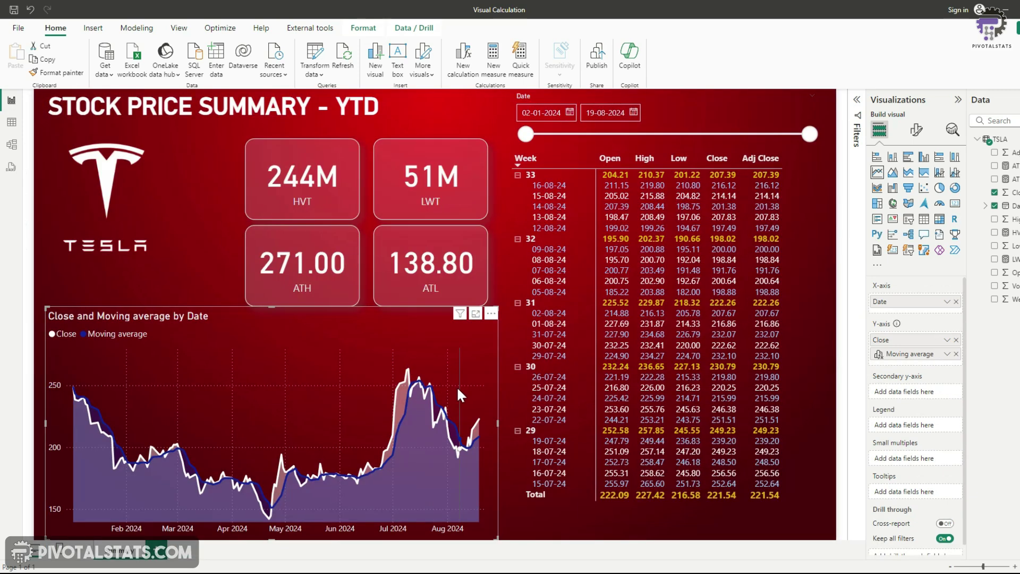
pyautogui.moveTo(410, 457)
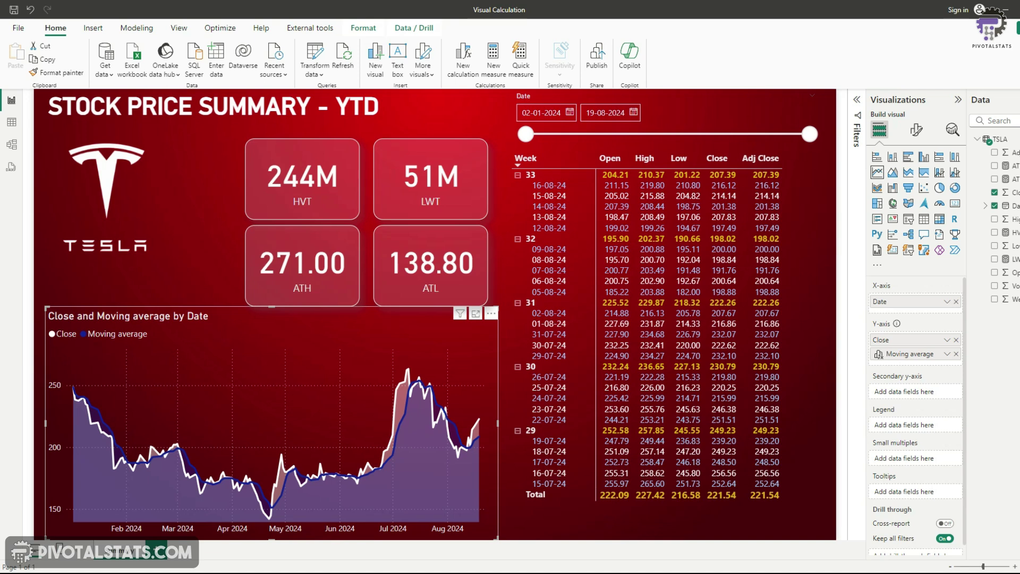
# Select the weekly price matrix, add a new visual calculation, and review Open and Adj Close aggregations.
pyautogui.click(747, 230)
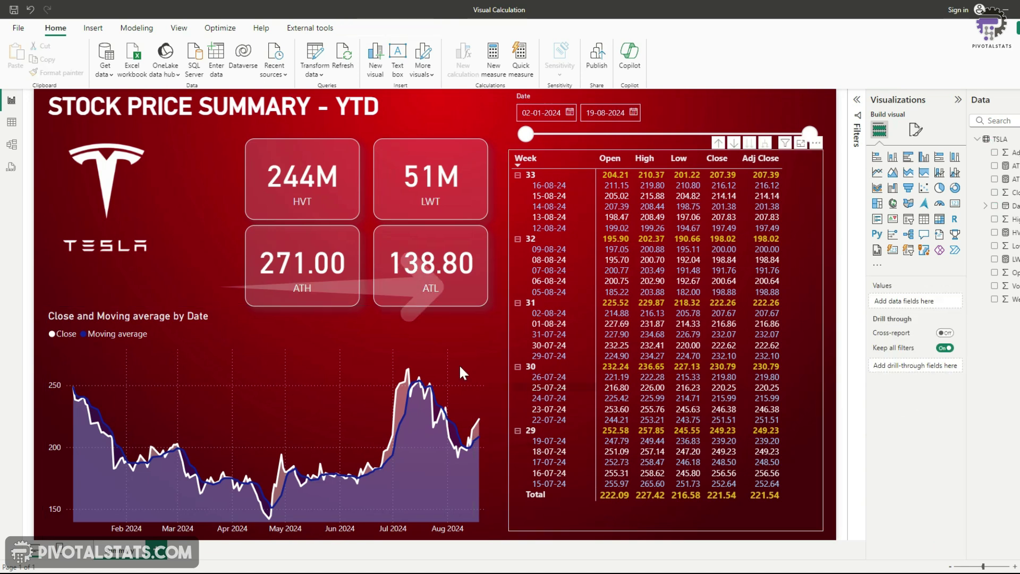
pyautogui.click(813, 216)
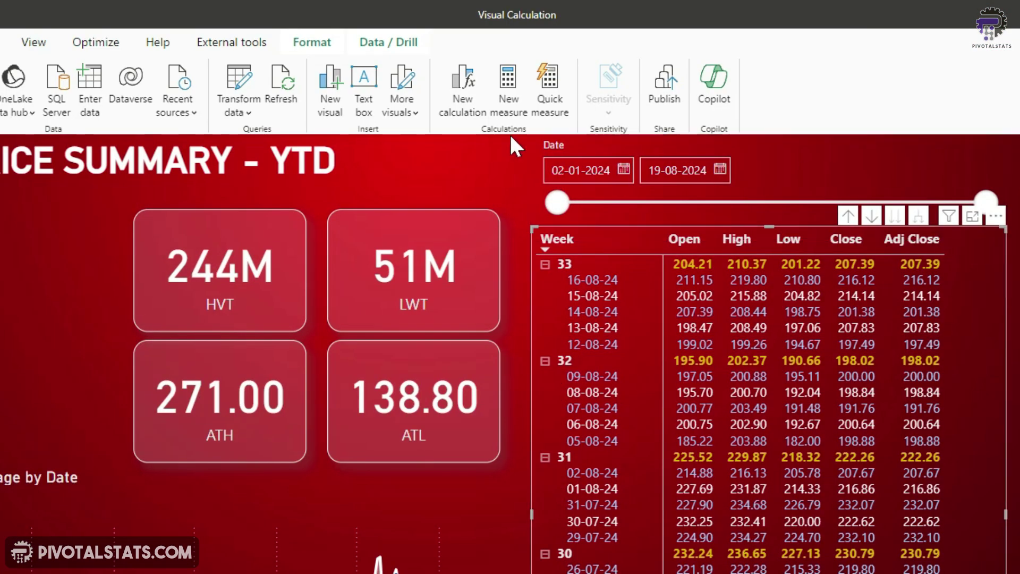
pyautogui.click(464, 100)
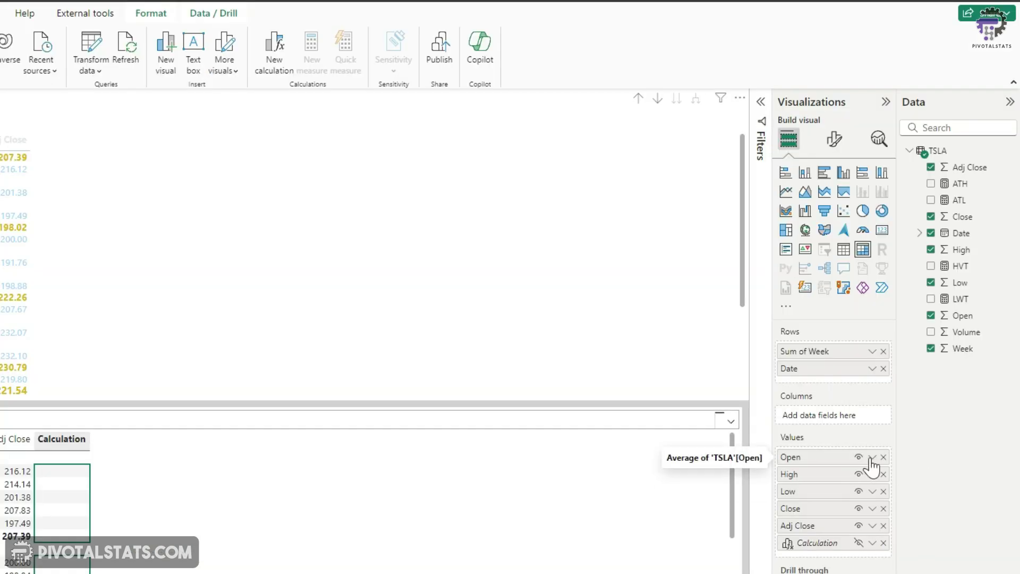
pyautogui.click(872, 457)
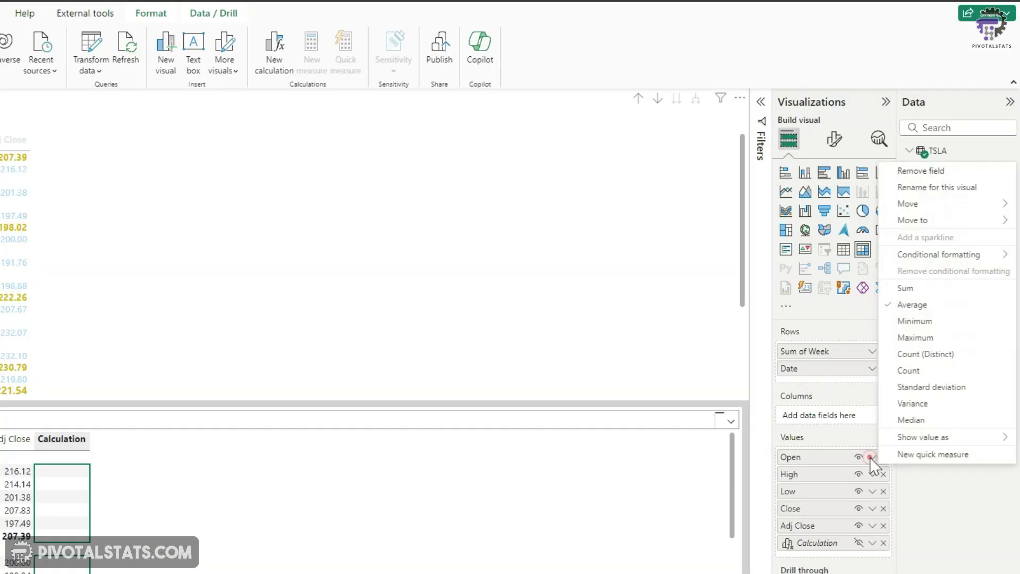
pyautogui.click(872, 525)
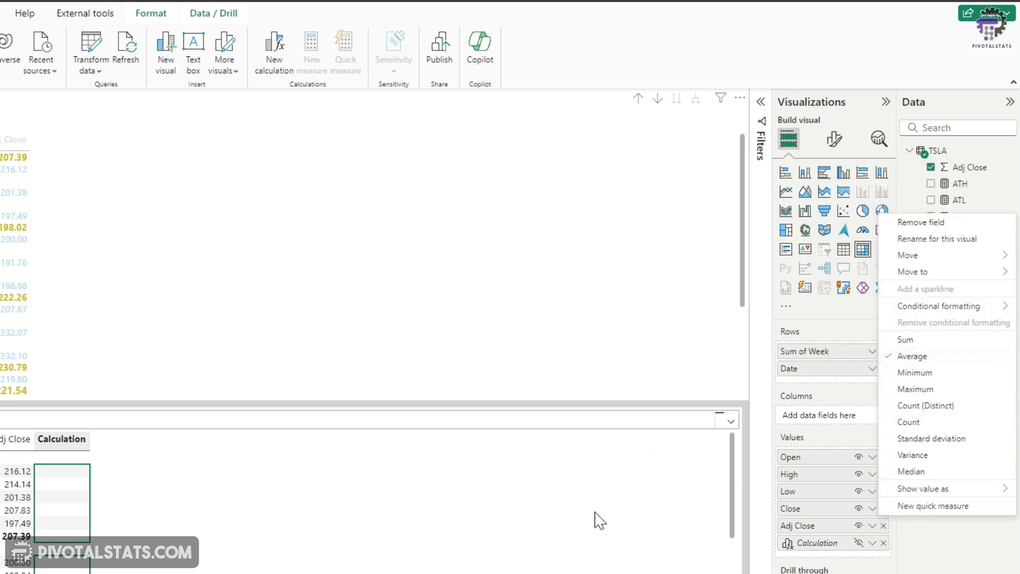
pyautogui.click(341, 527)
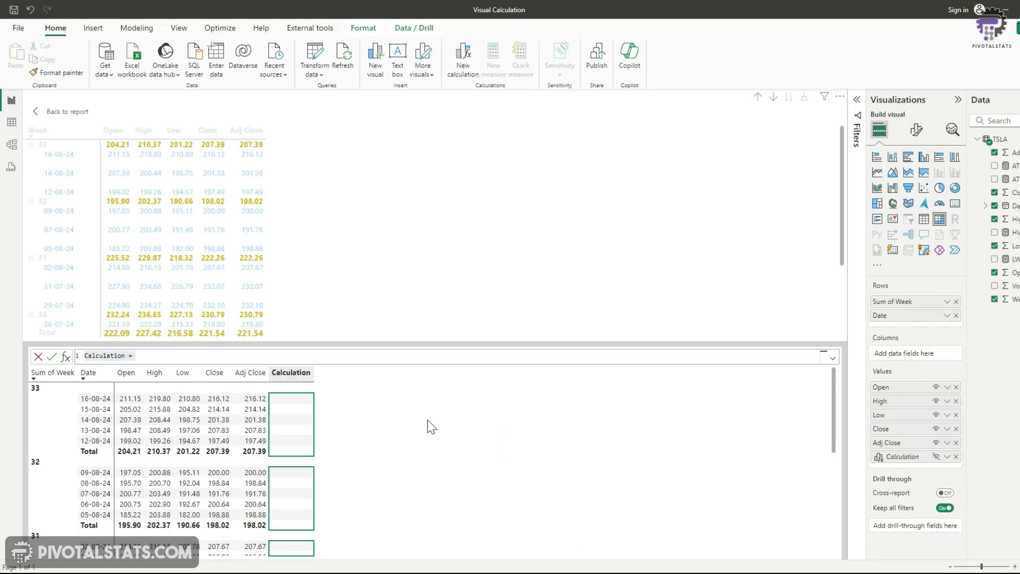
pyautogui.click(66, 356)
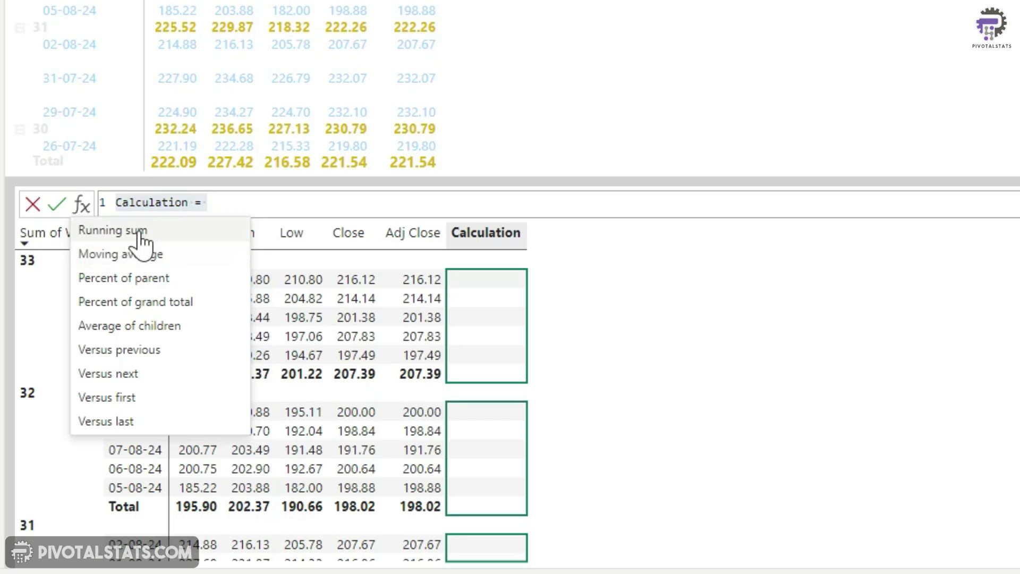
# Add a Percent of parent calculation defined as DIVIDE([Close], COLLAPSE([Close], ROWS)).
pyautogui.click(158, 284)
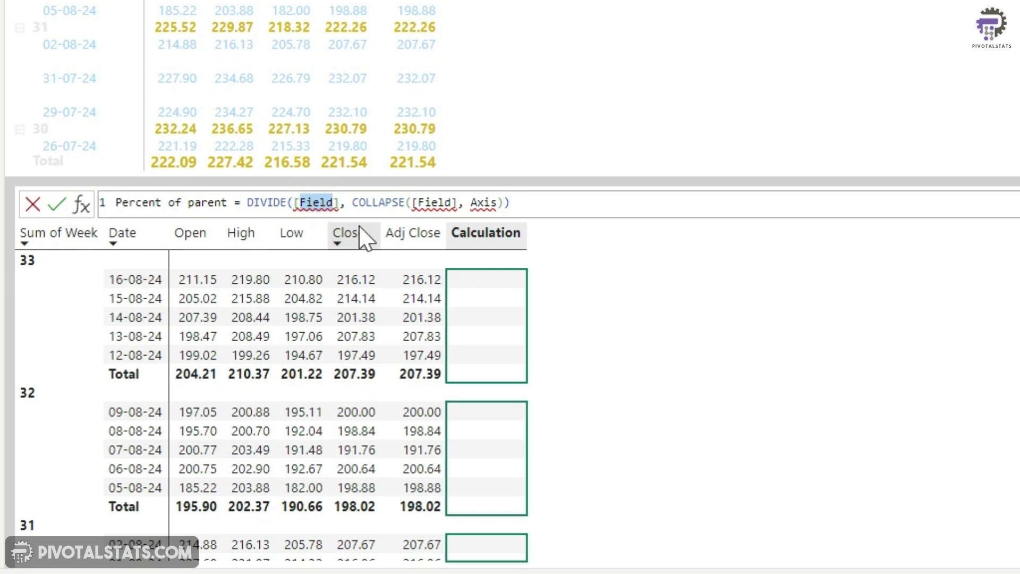
pyautogui.write('C')
pyautogui.press('Tab')
pyautogui.press('Tab')
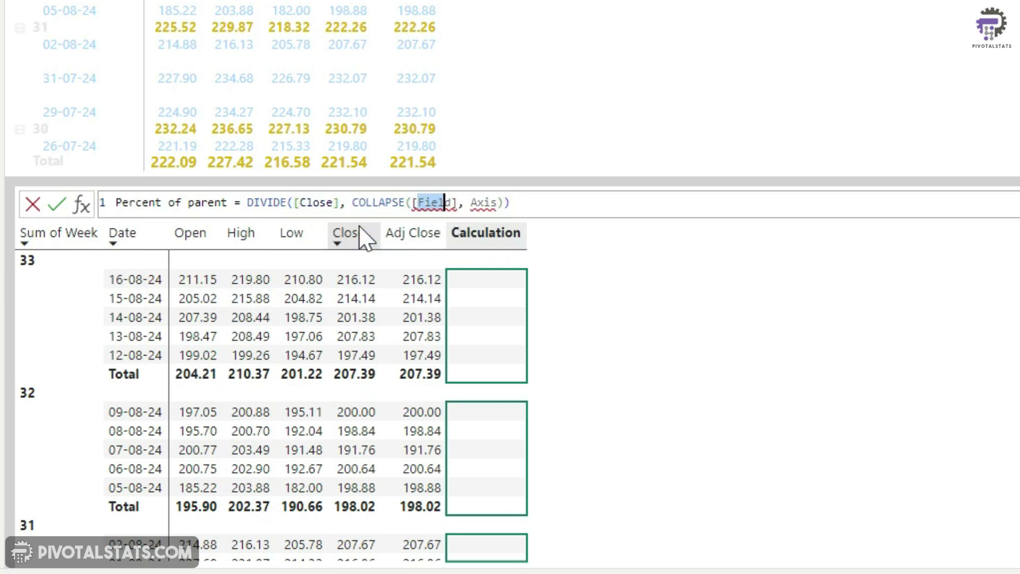
pyautogui.write('C')
pyautogui.press('Tab')
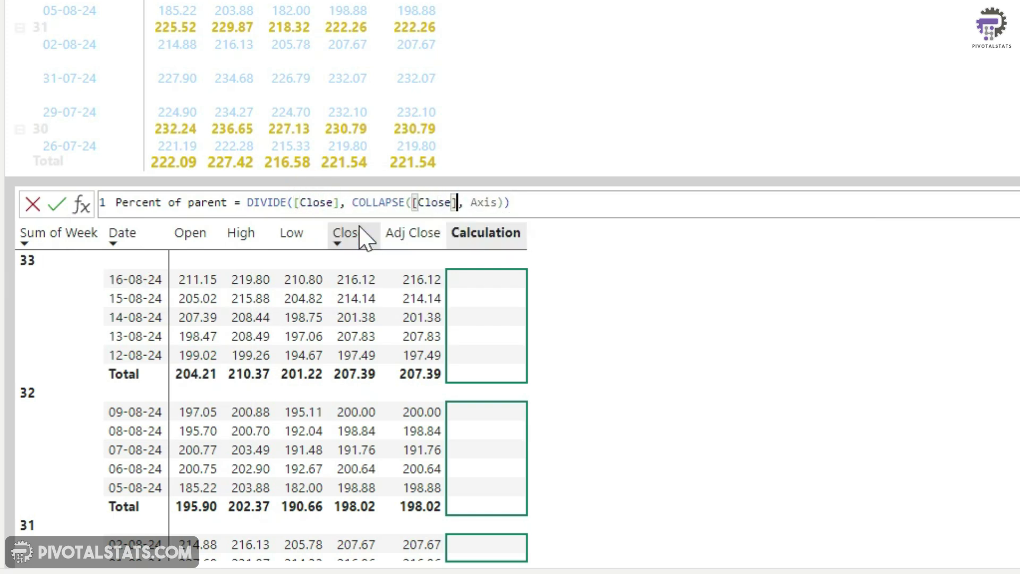
pyautogui.press('Tab')
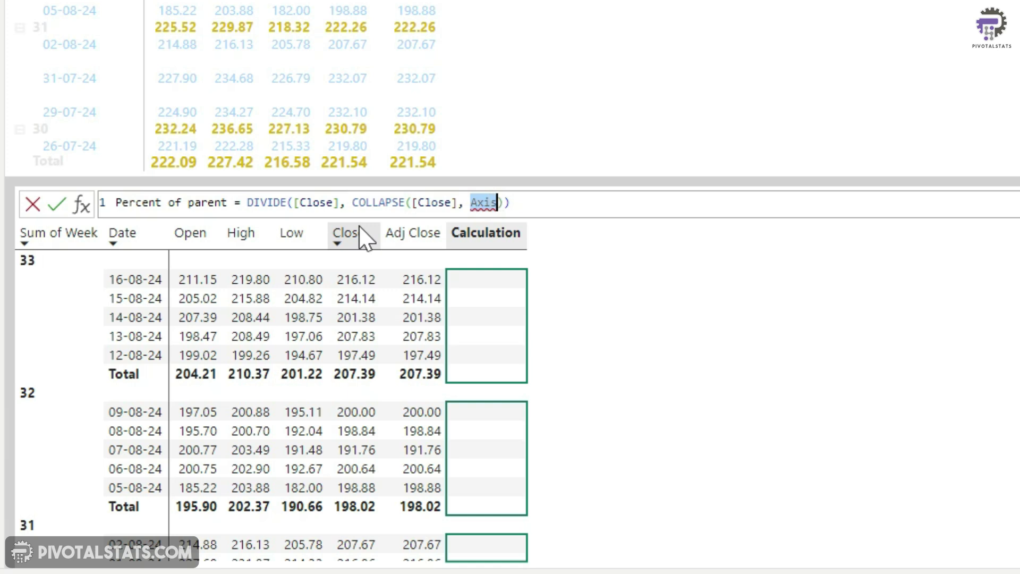
pyautogui.write('Ro')
pyautogui.press('Tab')
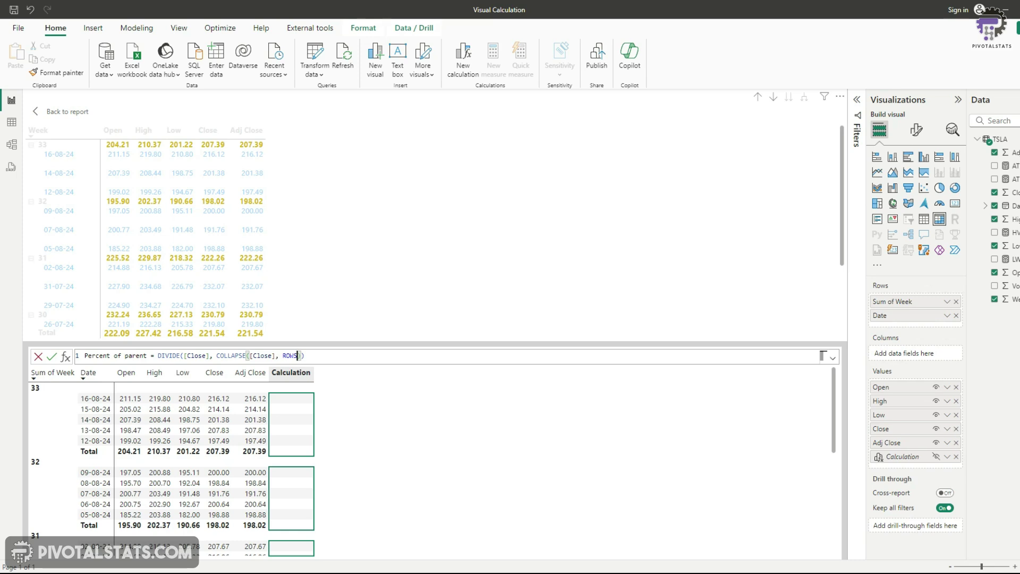
pyautogui.click(51, 357)
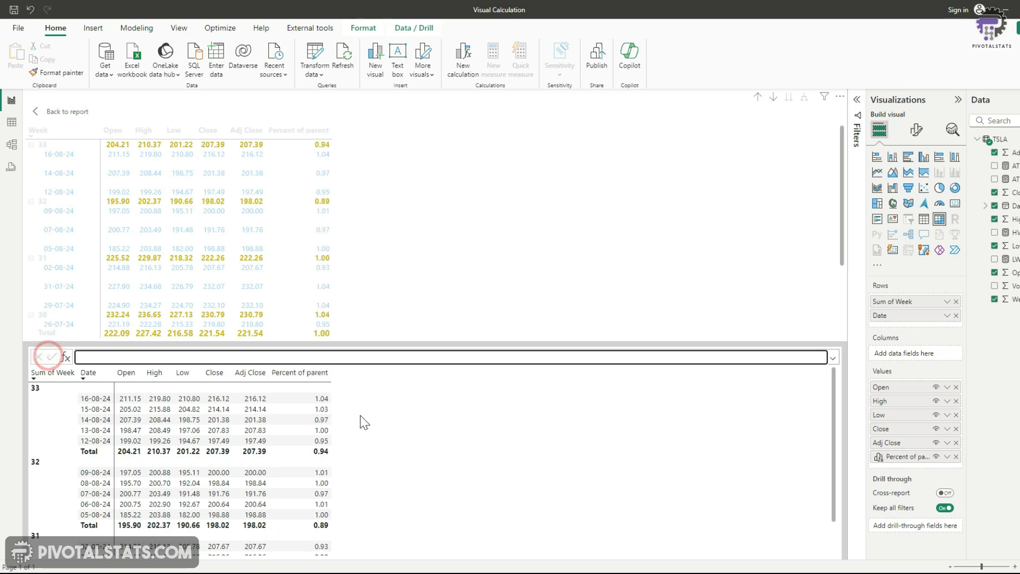
# Add a Percent of grand total calculation using [Close] across ROWS.
pyautogui.click(68, 359)
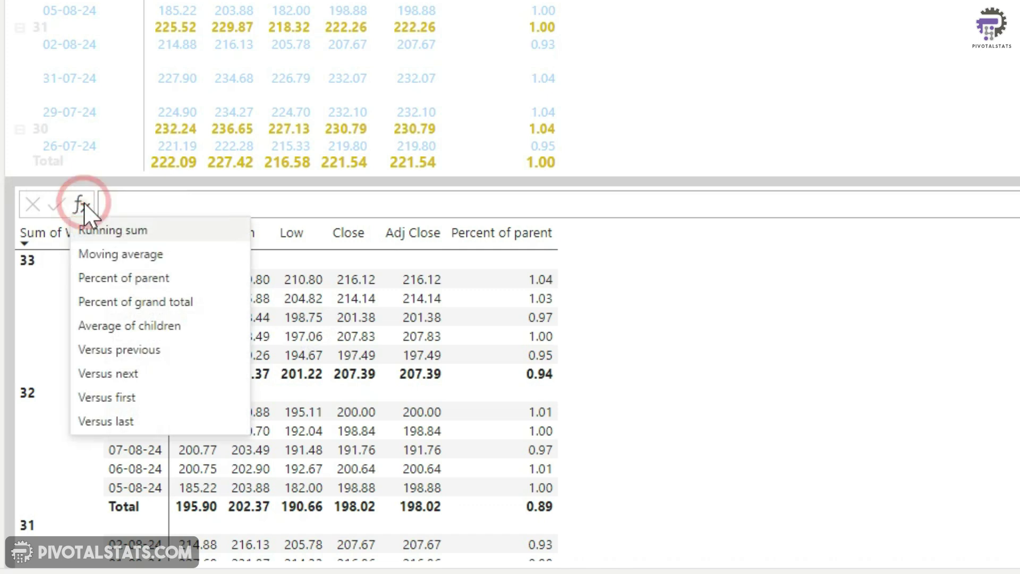
pyautogui.click(101, 308)
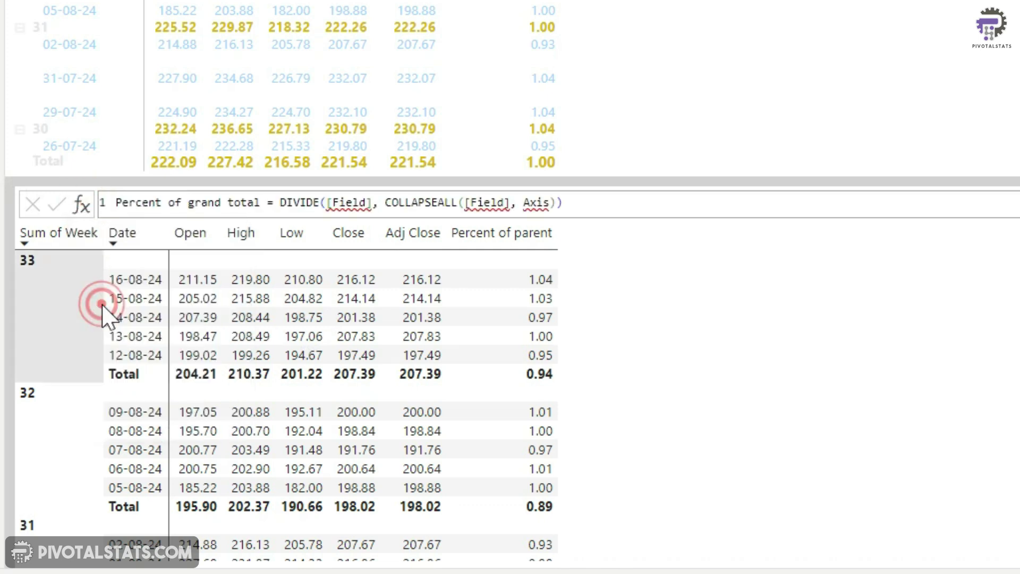
pyautogui.doubleClick(358, 203)
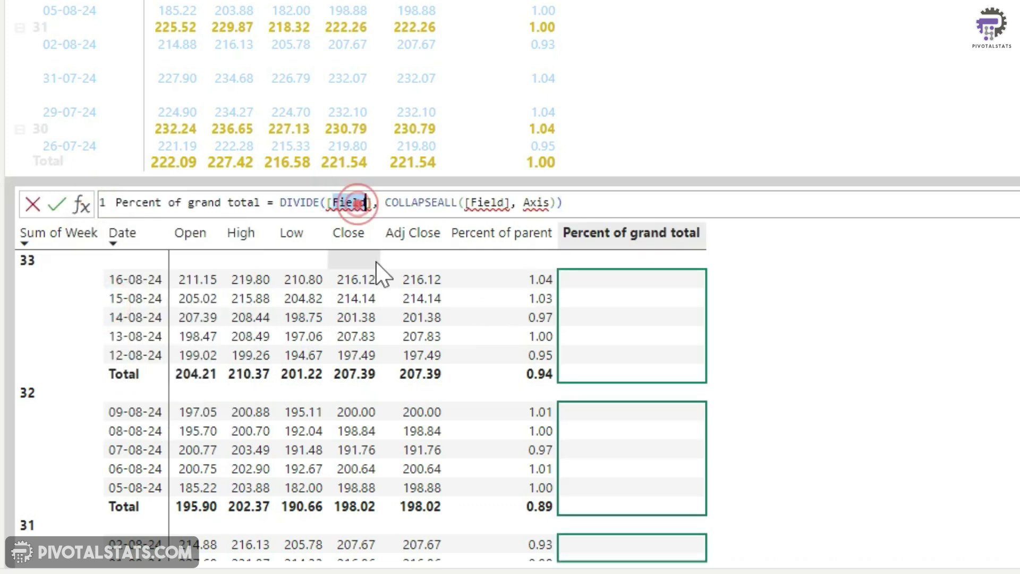
pyautogui.write('c')
pyautogui.press('Tab')
pyautogui.press('Tab')
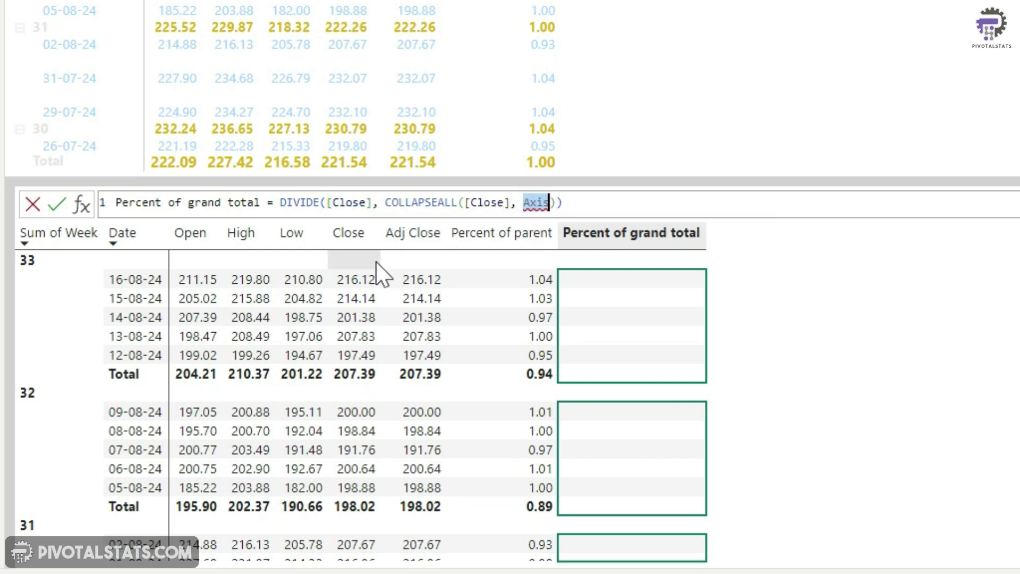
pyautogui.write('ROWS')
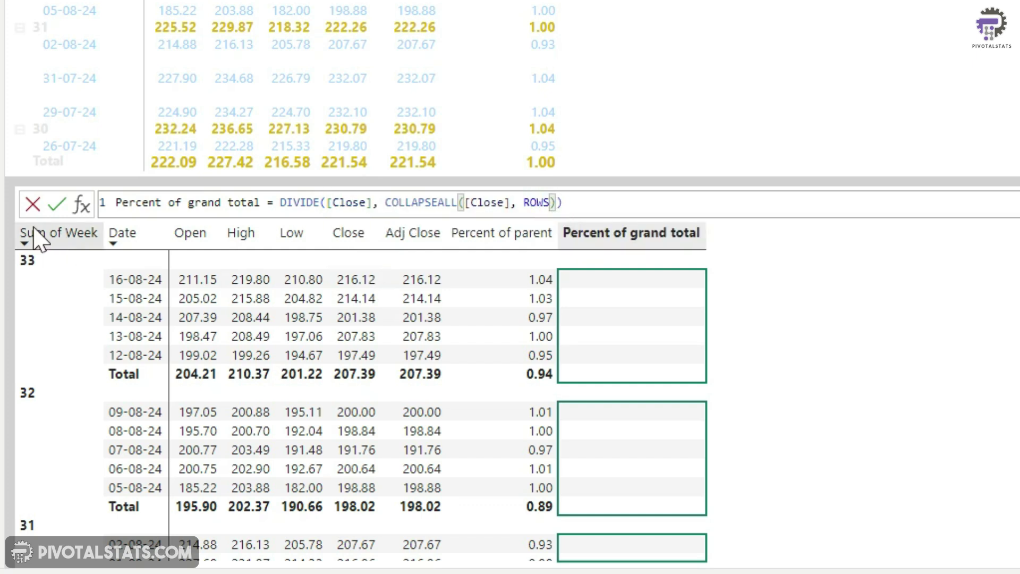
pyautogui.click(57, 204)
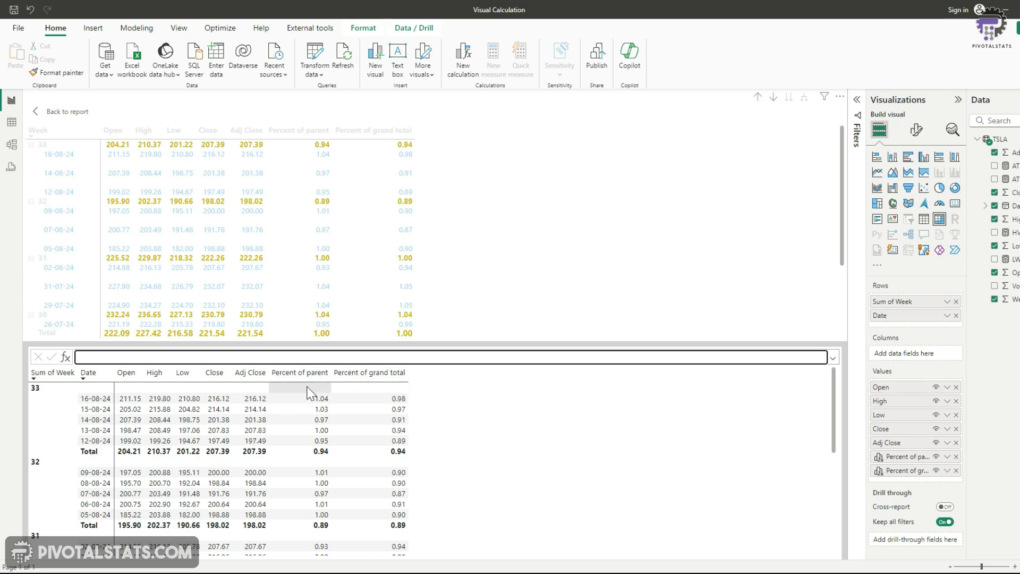
pyautogui.moveTo(927, 530)
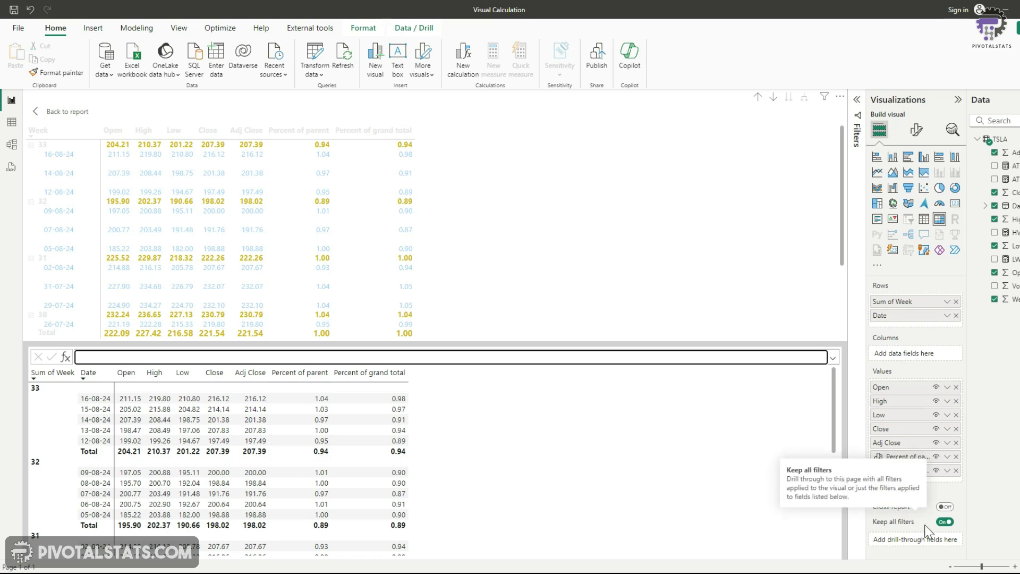
pyautogui.scroll(-5, 610, 451)
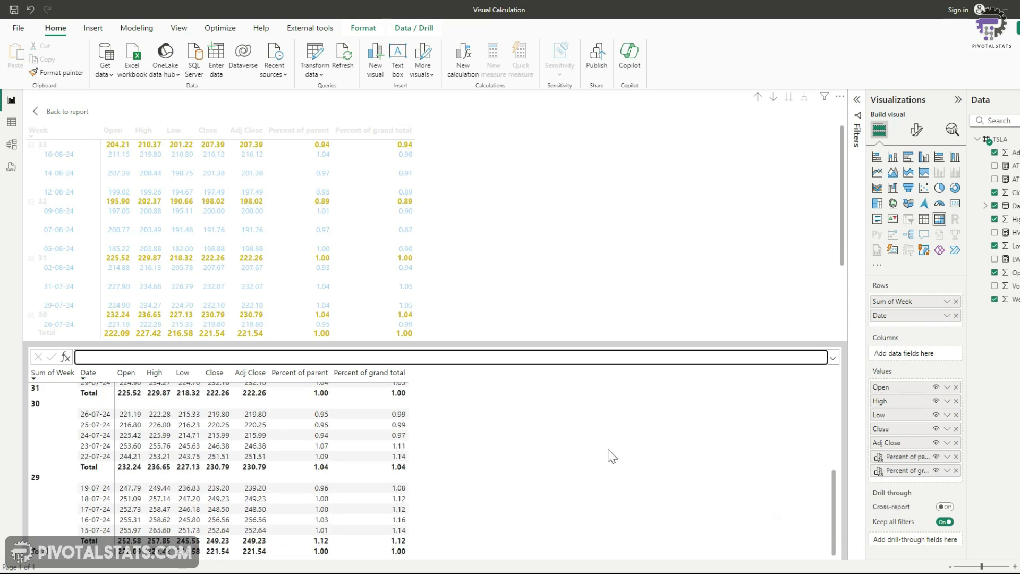
pyautogui.scroll(5, 542, 460)
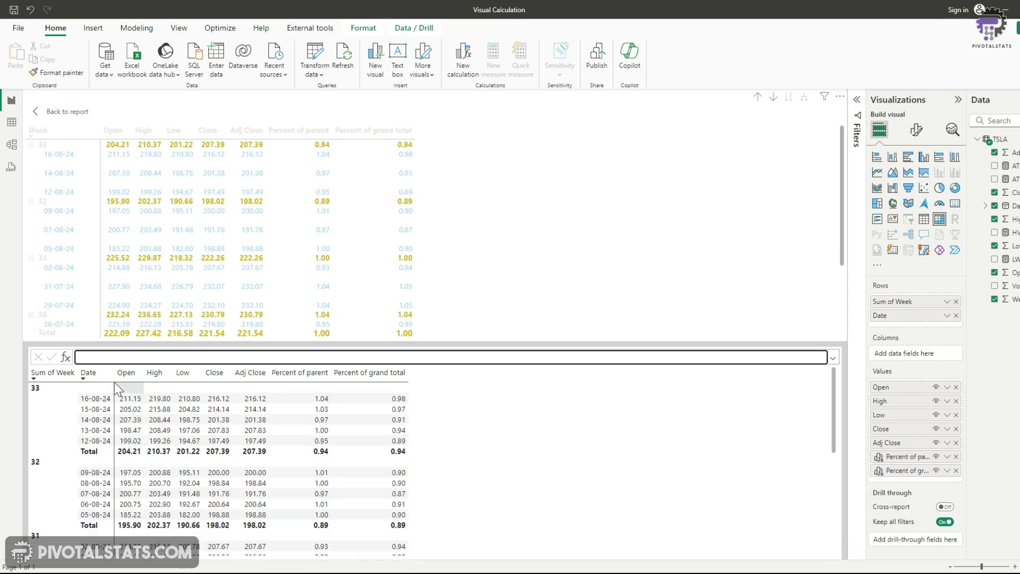
# Add an Average of children calculation as EXPAND(AVERAGE([Close]), ROWS).
pyautogui.click(67, 357)
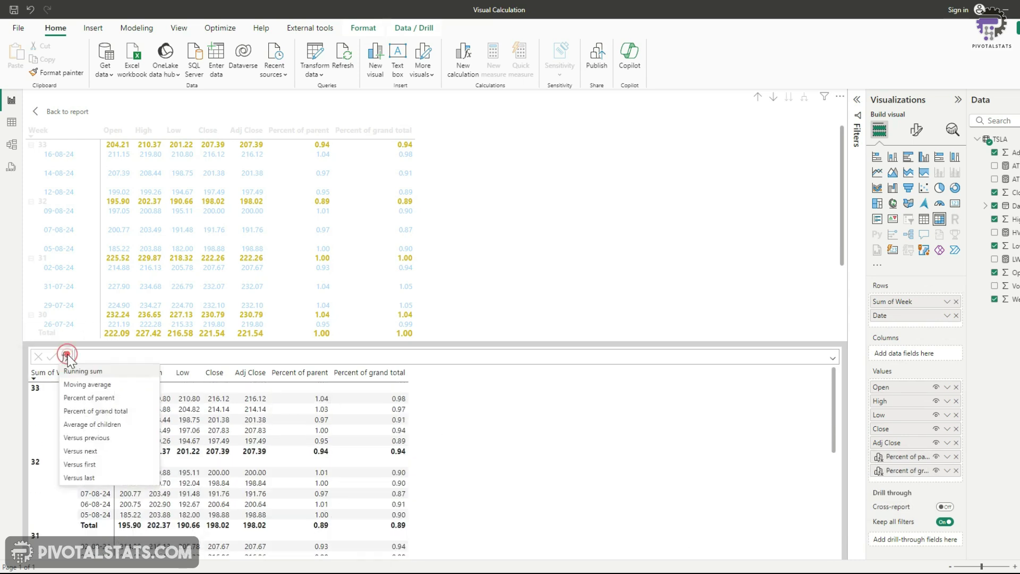
pyautogui.click(104, 425)
pyautogui.write('[cl]), Axis)')
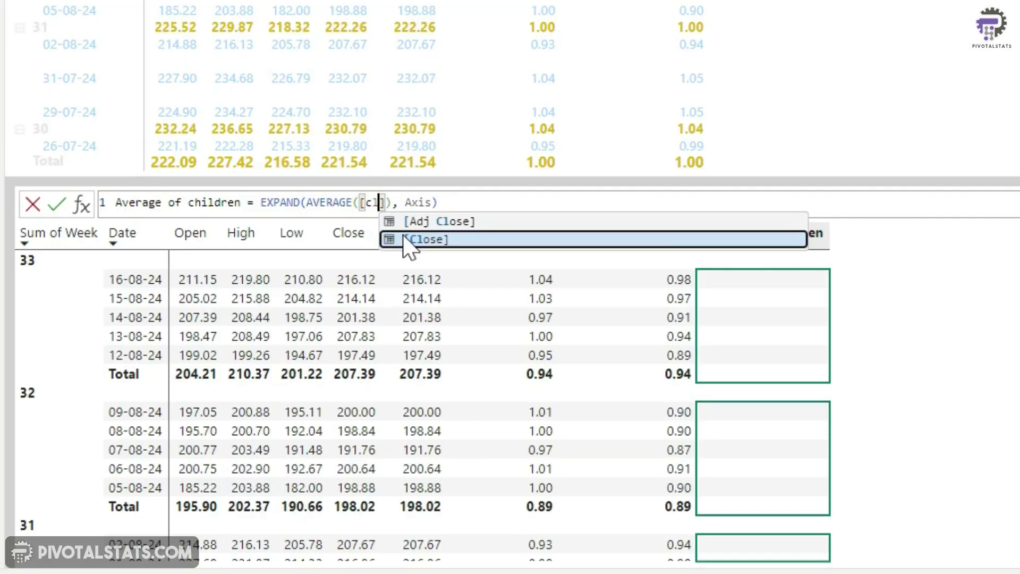
pyautogui.click(420, 240)
pyautogui.press('Tab')
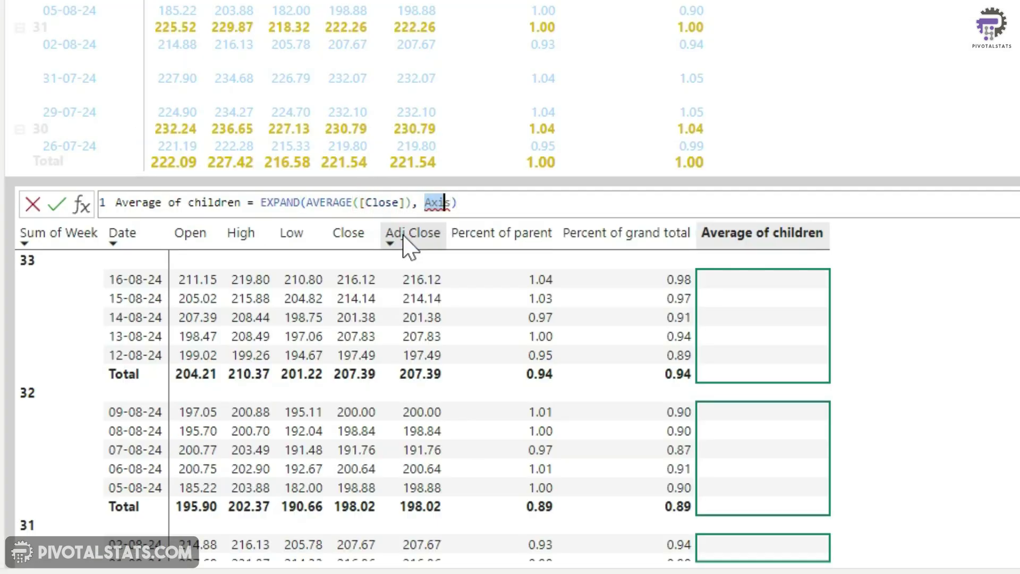
pyautogui.write('rage o')
pyautogui.press('Tab')
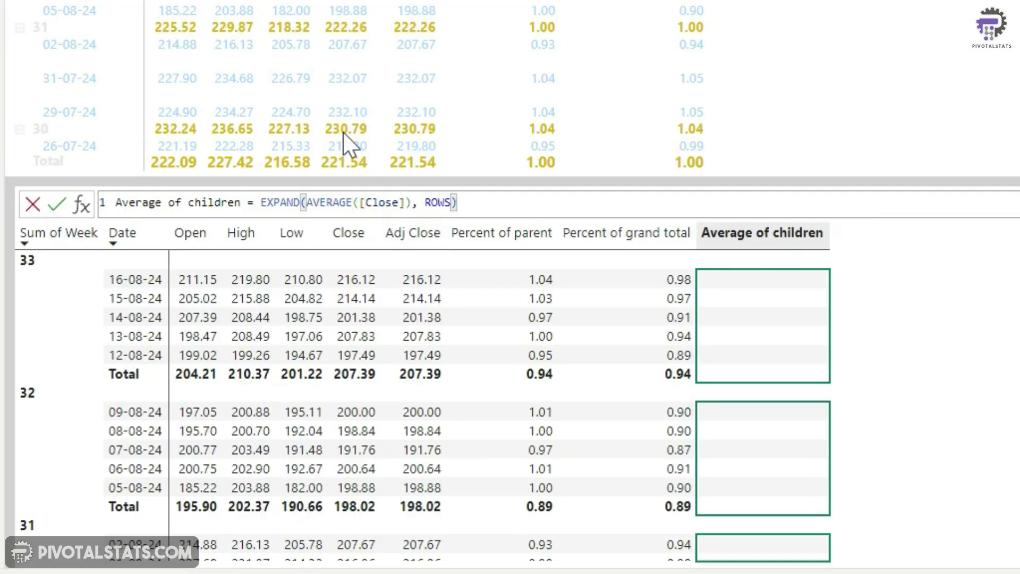
pyautogui.click(56, 204)
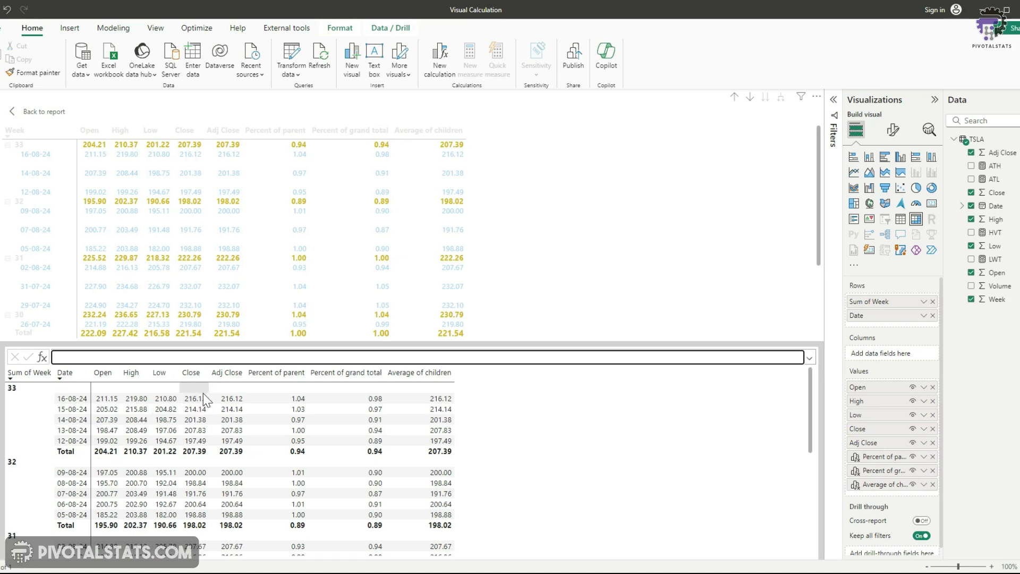
pyautogui.click(924, 429)
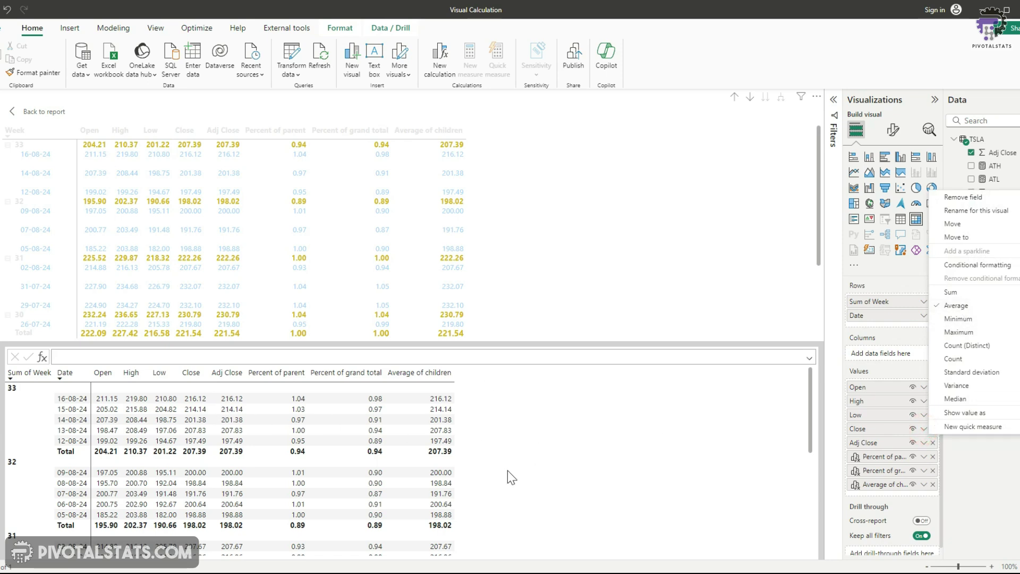
# Hide Percent of parent, Percent of grand total and Average of children in the Values well.
pyautogui.click(521, 442)
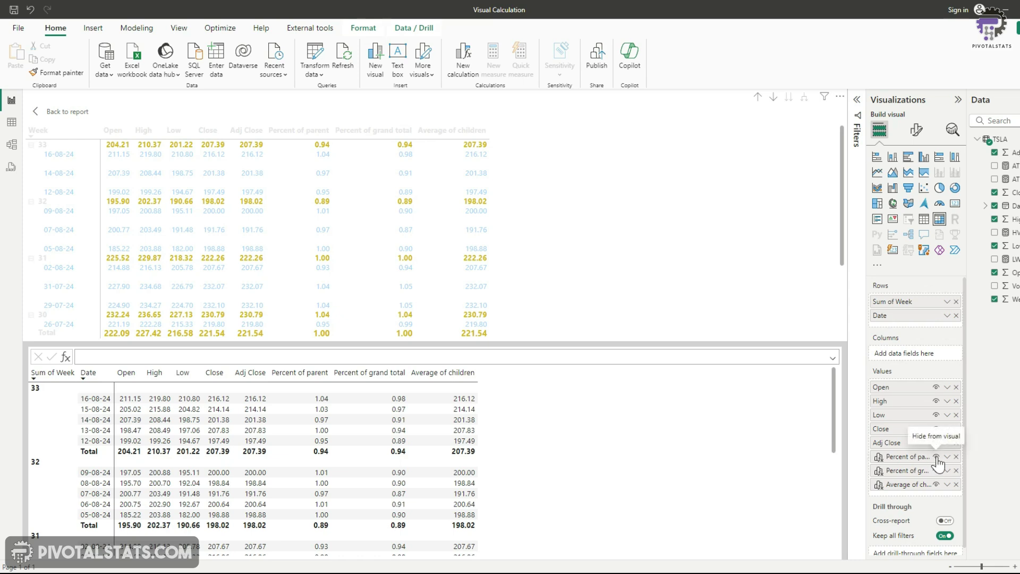
pyautogui.click(936, 457)
pyautogui.click(936, 471)
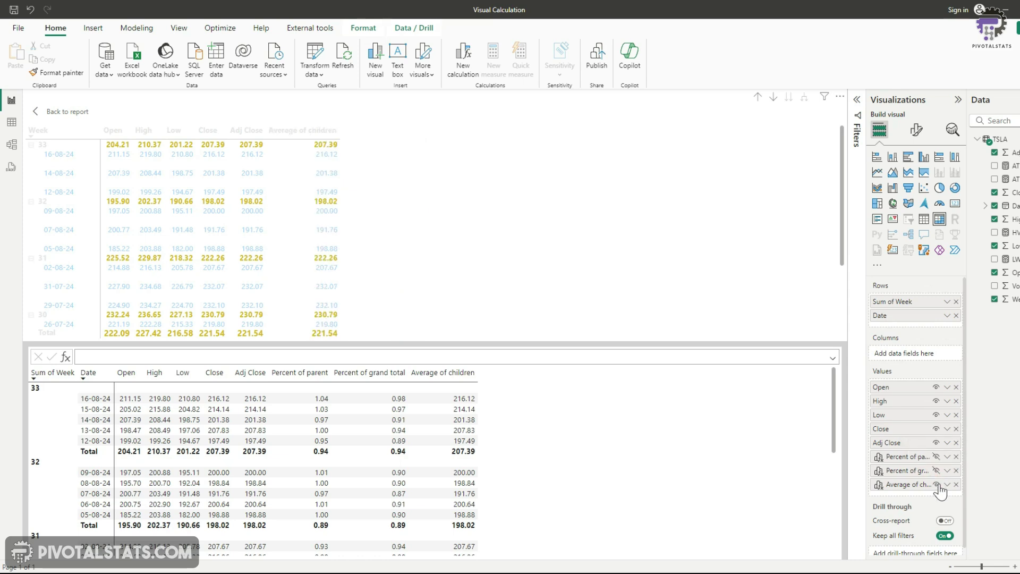
pyautogui.click(937, 484)
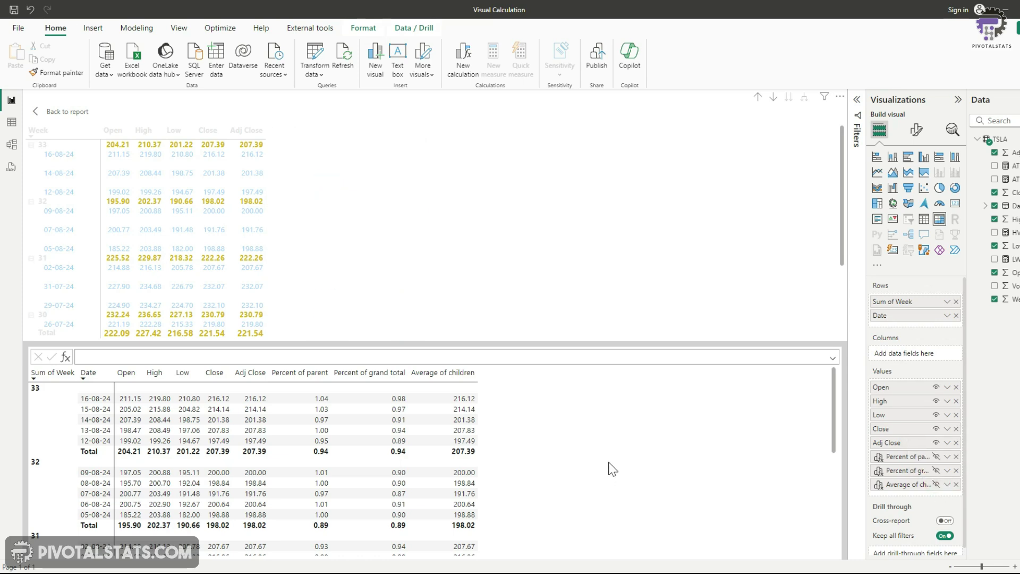
pyautogui.click(65, 357)
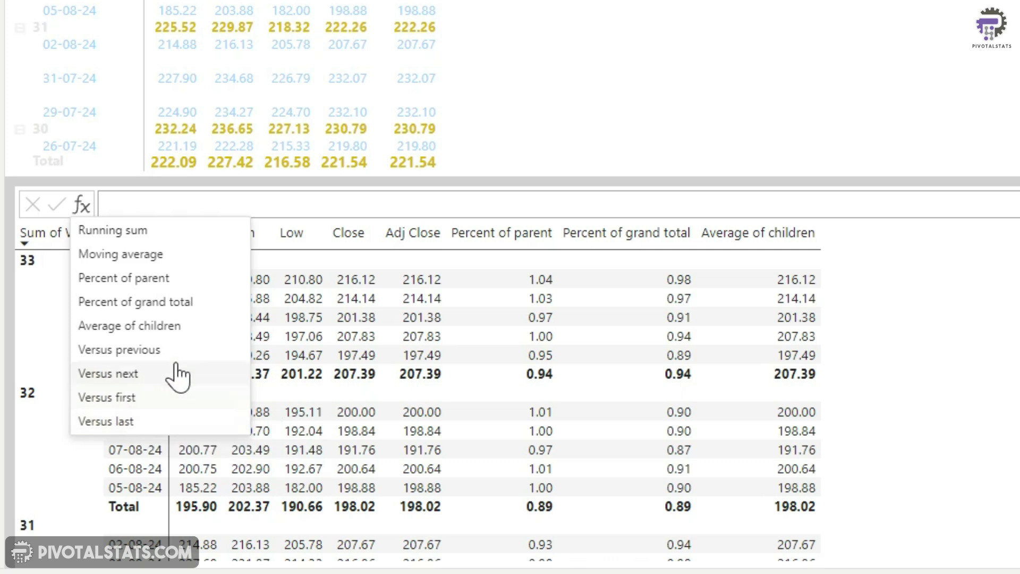
# Add a Versus previous calculation with [Close] in both field placeholders.
pyautogui.click(158, 351)
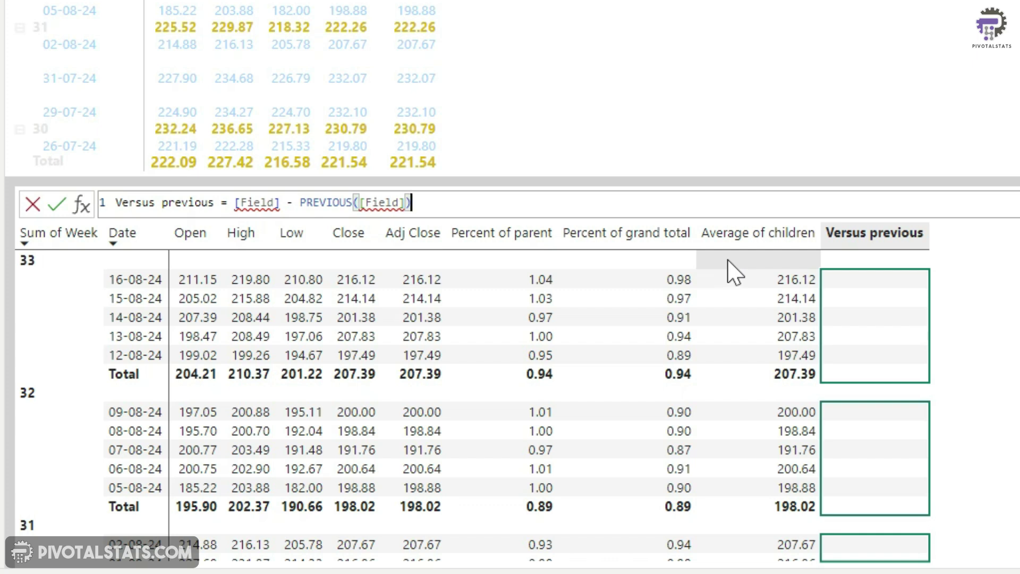
pyautogui.doubleClick(247, 202)
pyautogui.write('[Close]')
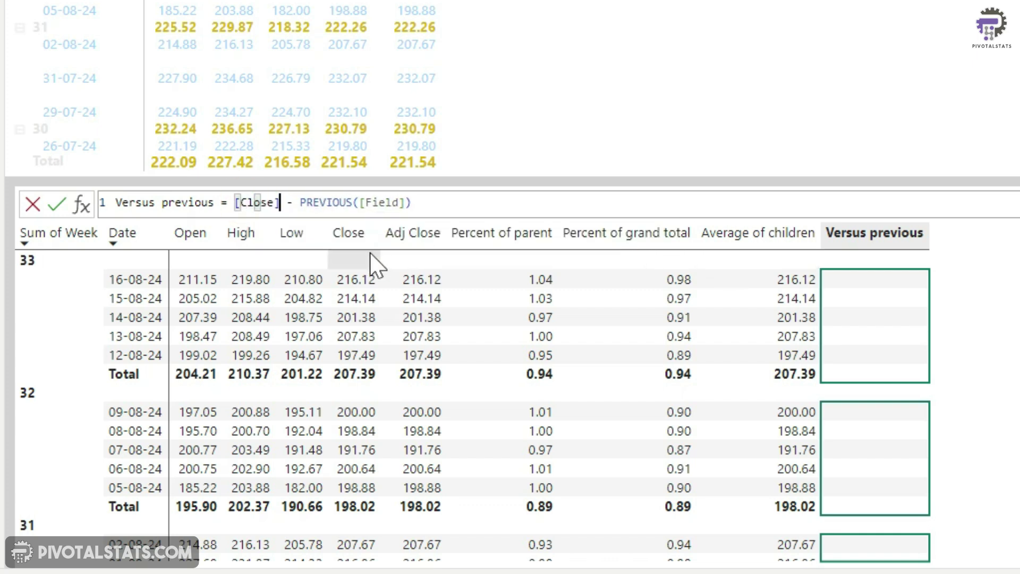
pyautogui.press('Right')
pyautogui.press('Right')
pyautogui.press('Right')
pyautogui.press('Right')
pyautogui.press('Right')
pyautogui.press('Right')
pyautogui.press('Right')
pyautogui.press('Right')
pyautogui.press('Right')
pyautogui.press('Right')
pyautogui.hotkey('ctrl', 'shift', 'Right')
pyautogui.hotkey('shift', 'Left')
pyautogui.hotkey('shift', 'Left')
pyautogui.hotkey('shift', 'Left')
pyautogui.hotkey('shift', 'Left')
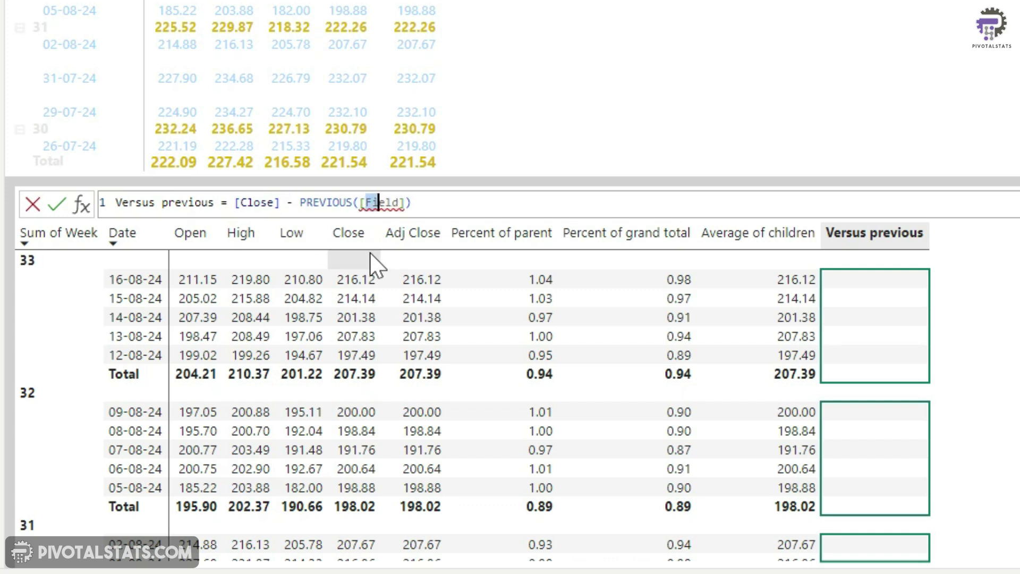
pyautogui.hotkey('shift', 'Right')
pyautogui.hotkey('shift', 'Right')
pyautogui.hotkey('shift', 'Right')
pyautogui.hotkey('shift', 'Right')
pyautogui.write('[Close]')
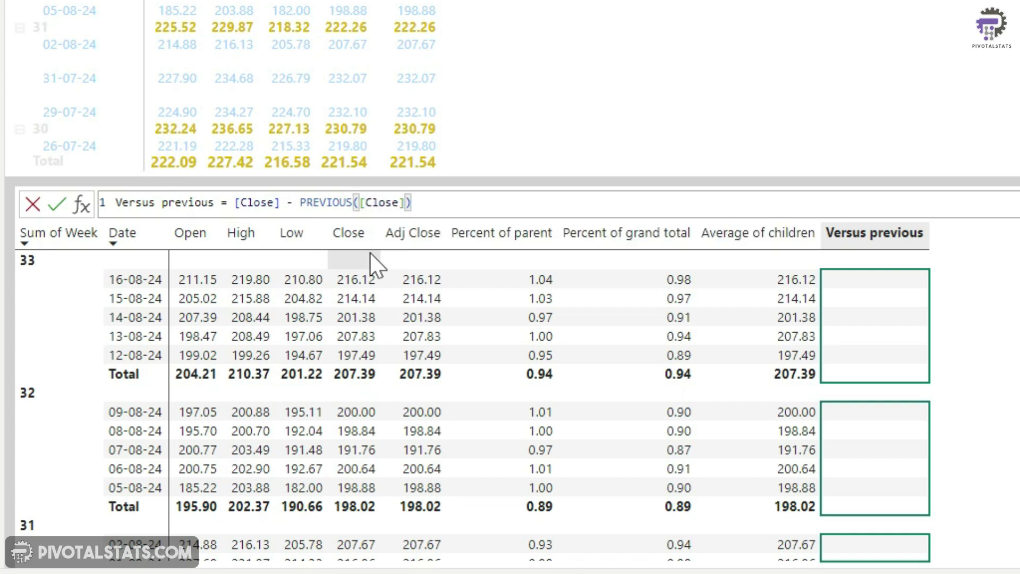
pyautogui.press('Return')
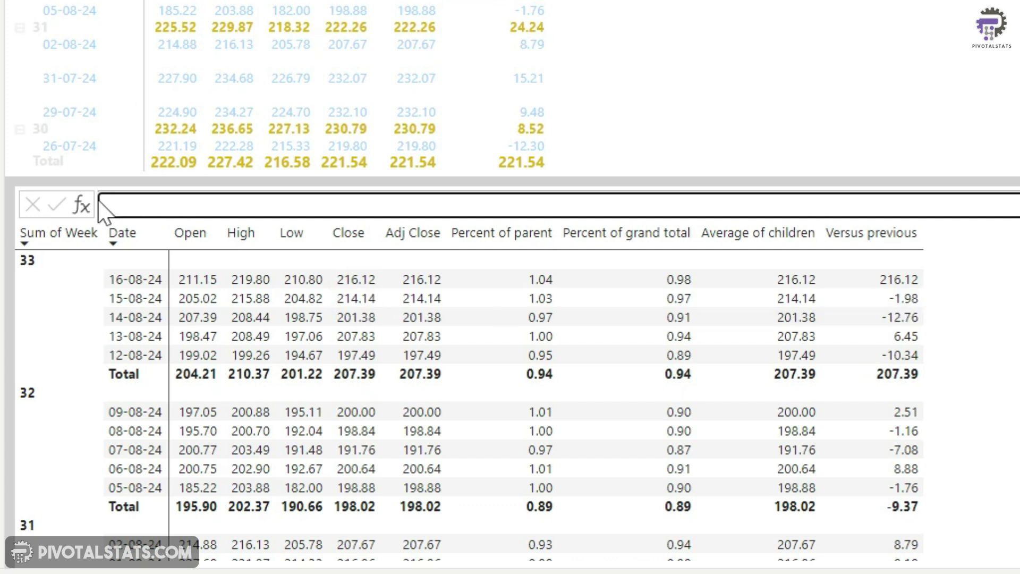
# Add the Versus next and Versus first visual calculations.
pyautogui.click(81, 205)
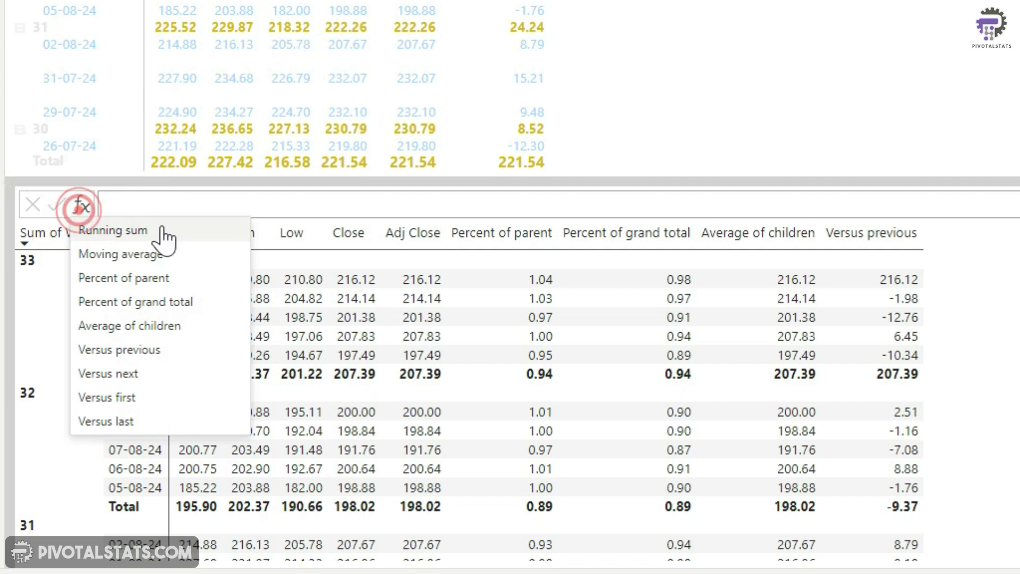
pyautogui.click(159, 374)
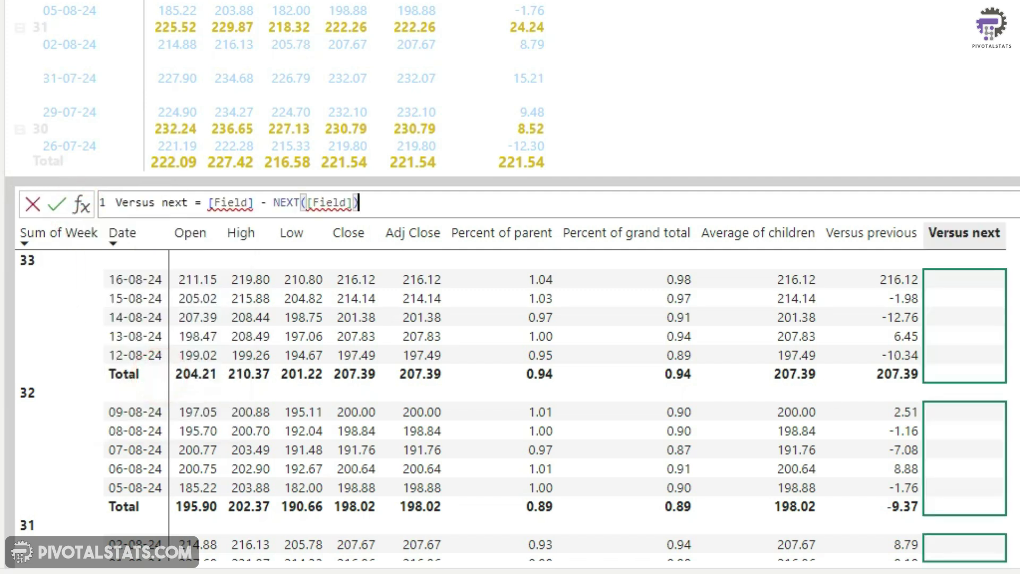
pyautogui.press('Return')
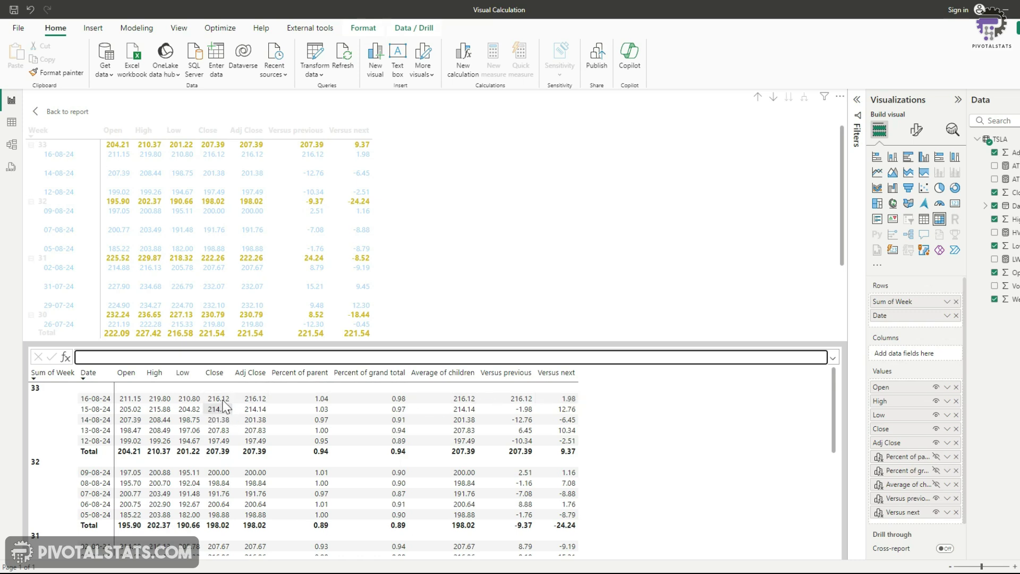
pyautogui.click(65, 357)
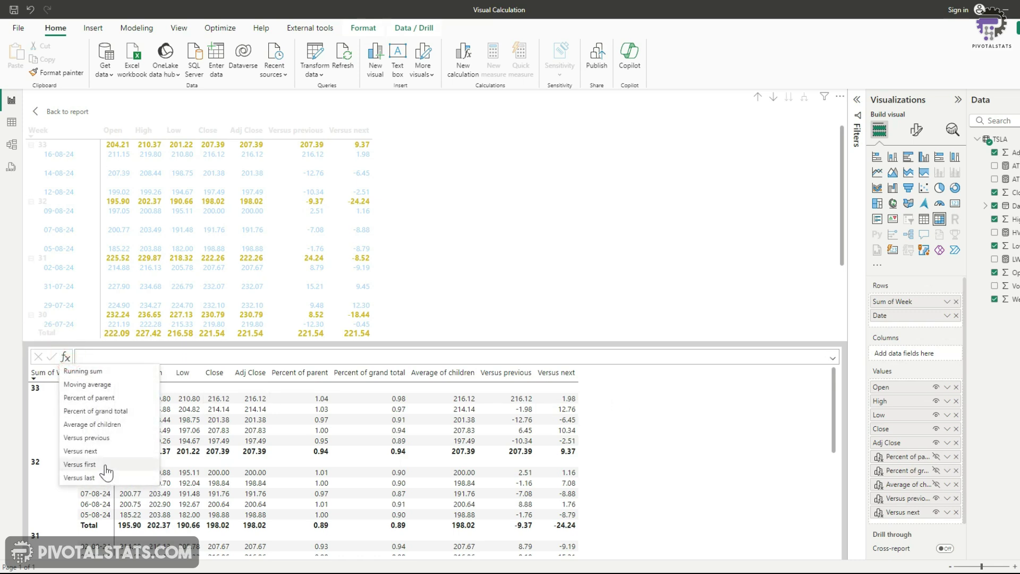
pyautogui.click(80, 465)
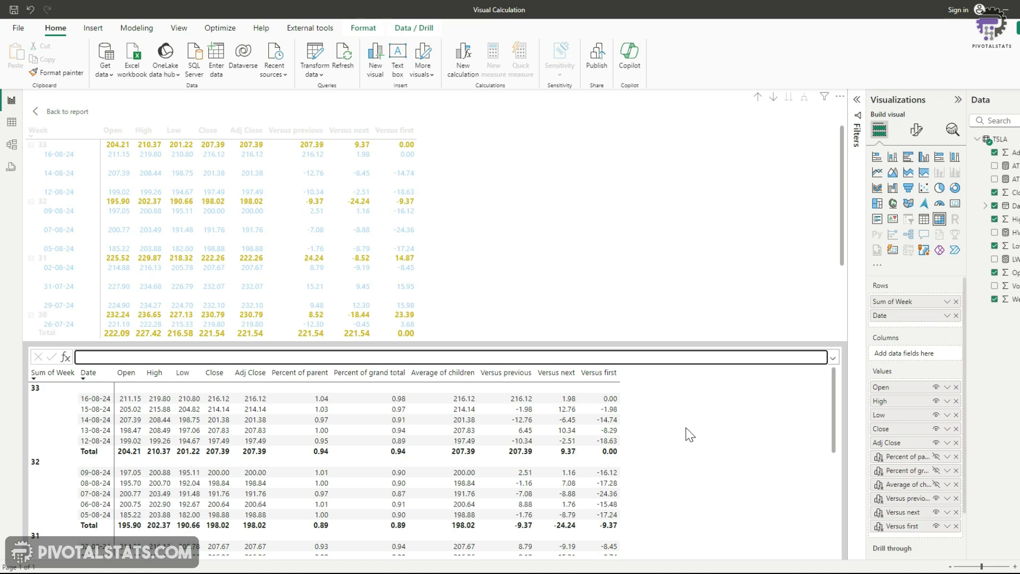
# Add a Versus last calculation with [Close] as its field.
pyautogui.click(65, 357)
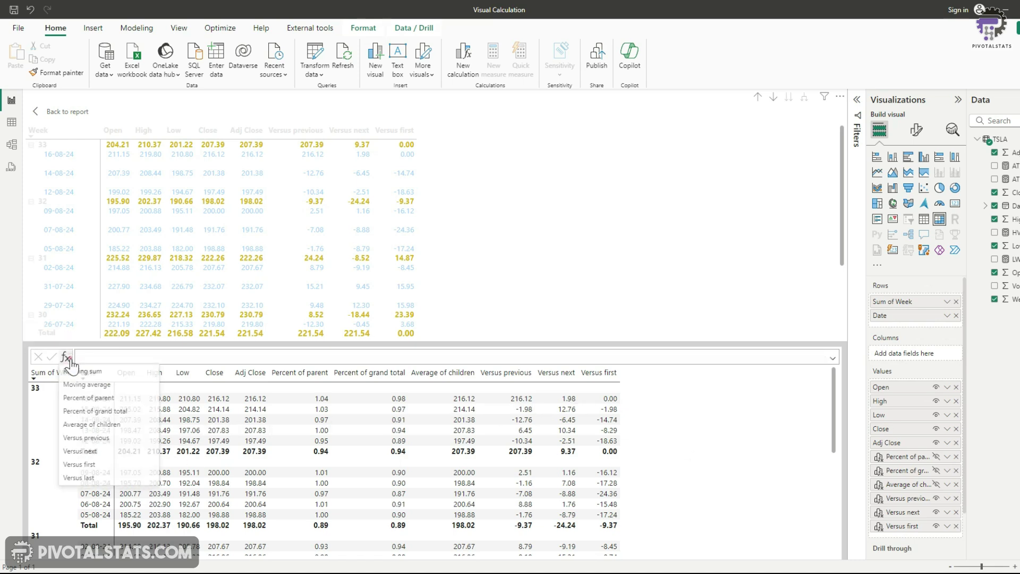
pyautogui.click(80, 478)
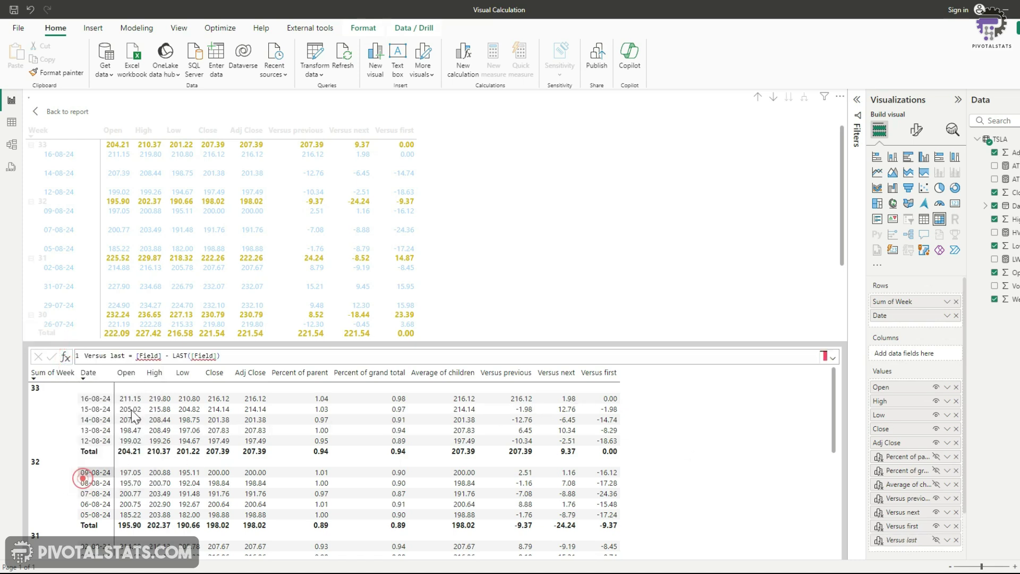
pyautogui.doubleClick(154, 355)
pyautogui.write('cl')
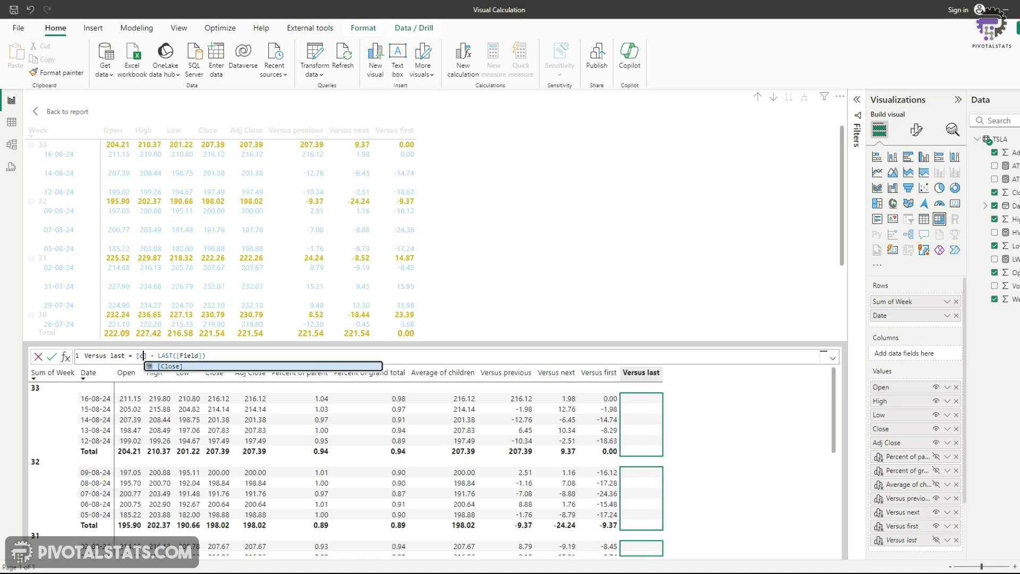
pyautogui.press('Return')
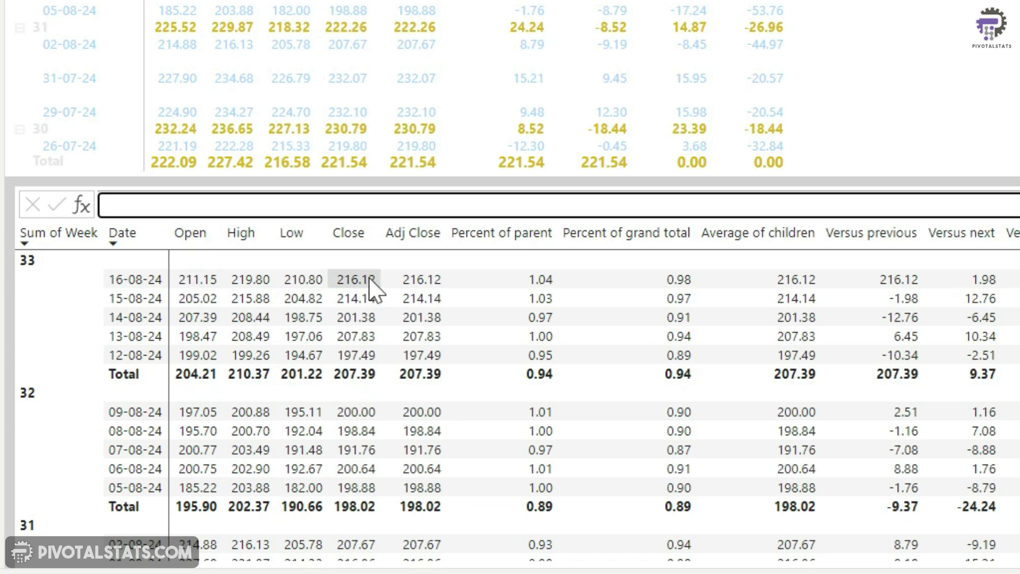
# Start a new visual calculation and name it Variance.
pyautogui.click(202, 204)
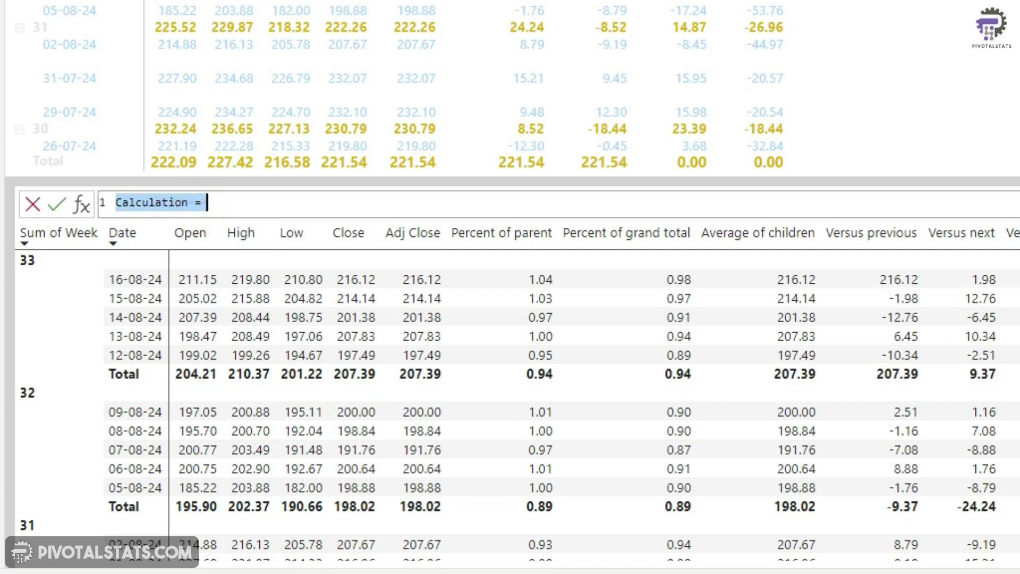
pyautogui.doubleClick(136, 202)
pyautogui.write('V')
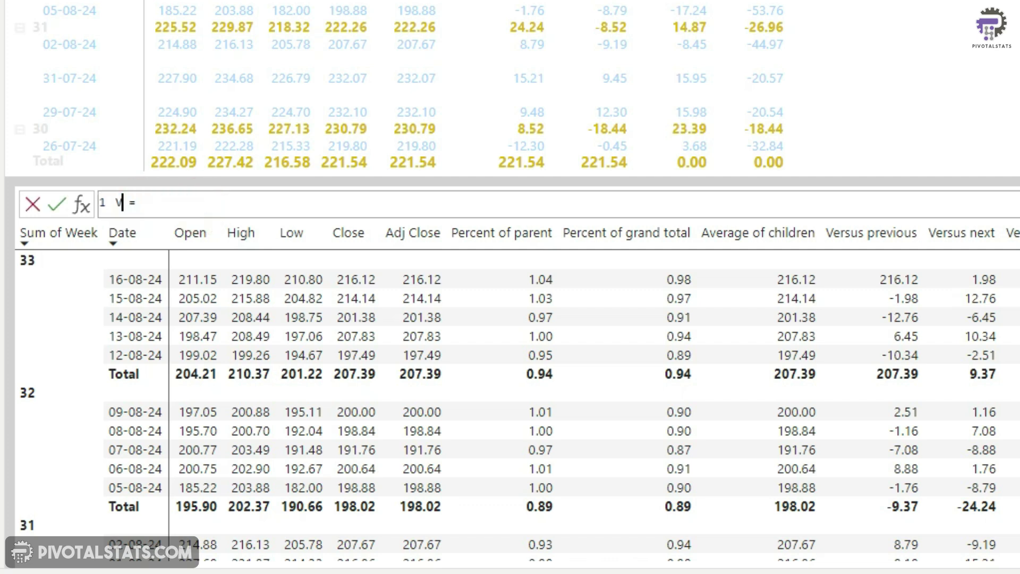
pyautogui.write('ariance')
pyautogui.press('Right')
pyautogui.press('Right')
# Define Variance as [Open] - [Close] and commit it.
pyautogui.write('l')
pyautogui.press('BackSpace')
pyautogui.write('o')
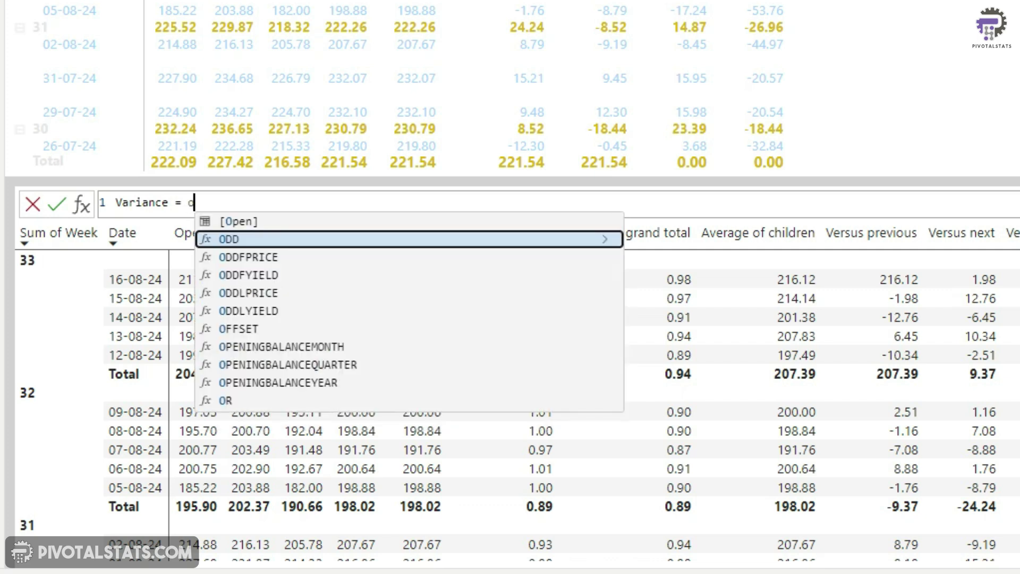
pyautogui.press('Up')
pyautogui.press('Tab')
pyautogui.write('- c')
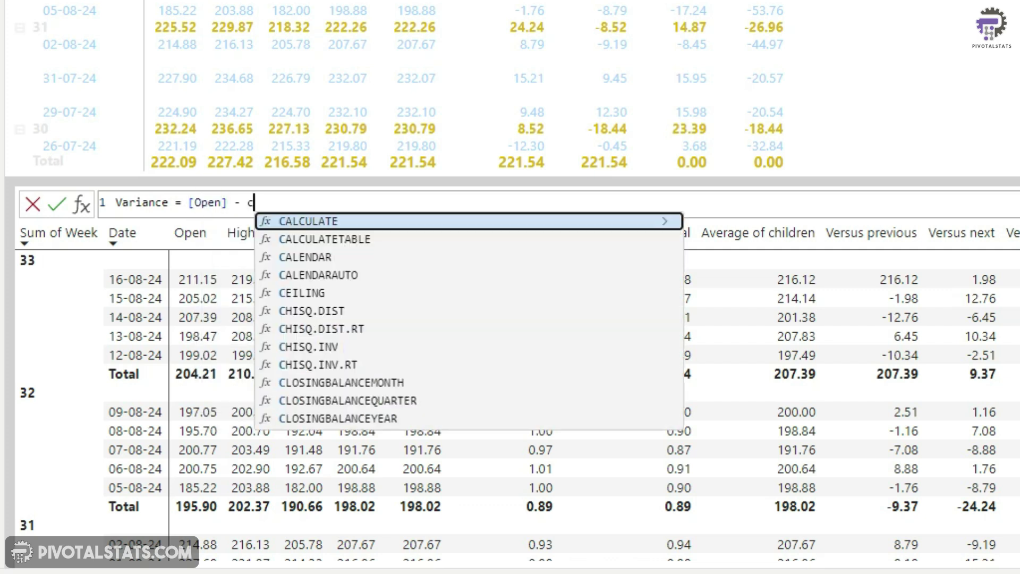
pyautogui.write('los')
pyautogui.press('Tab')
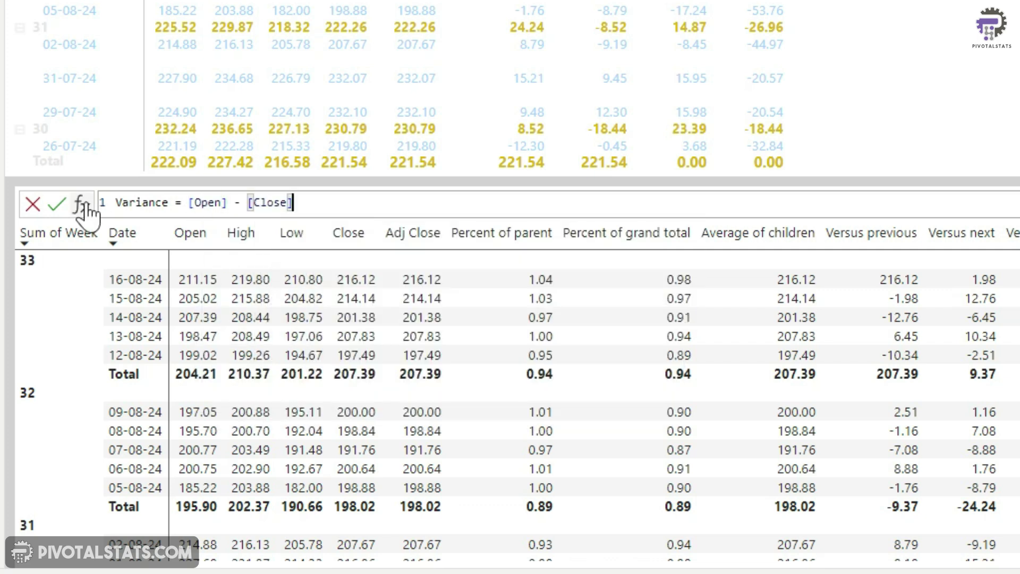
pyautogui.click(57, 204)
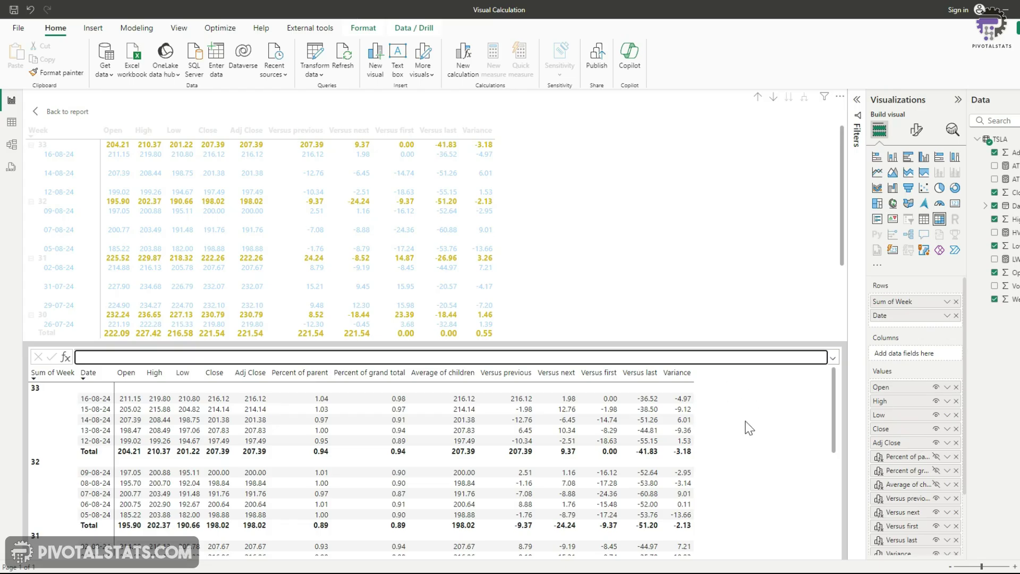
pyautogui.click(681, 451)
# Hide Open, High, Low and Adj Close, then go back to the Tesla report page.
pyautogui.click(937, 386)
pyautogui.click(936, 401)
pyautogui.click(936, 414)
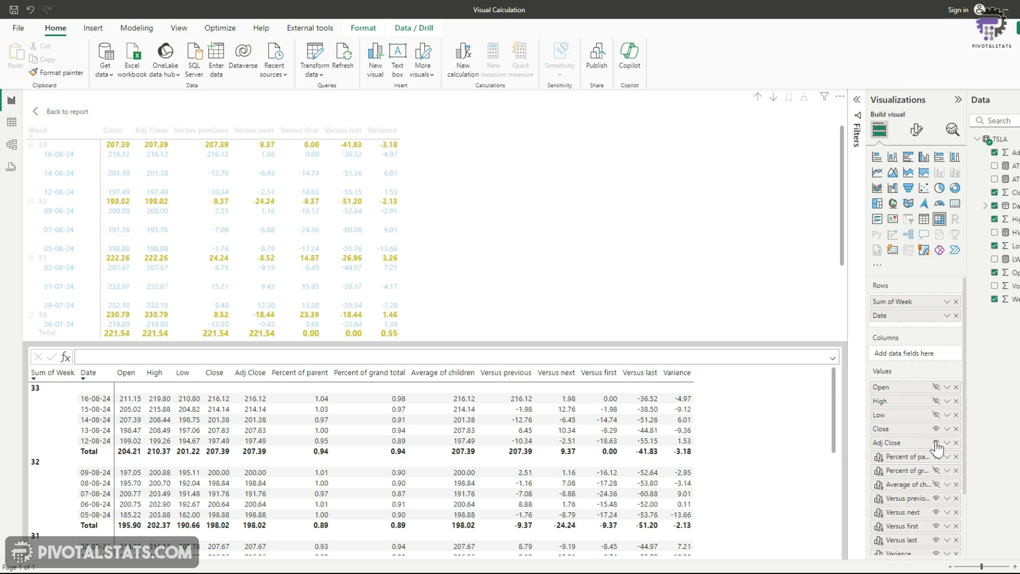
pyautogui.click(937, 443)
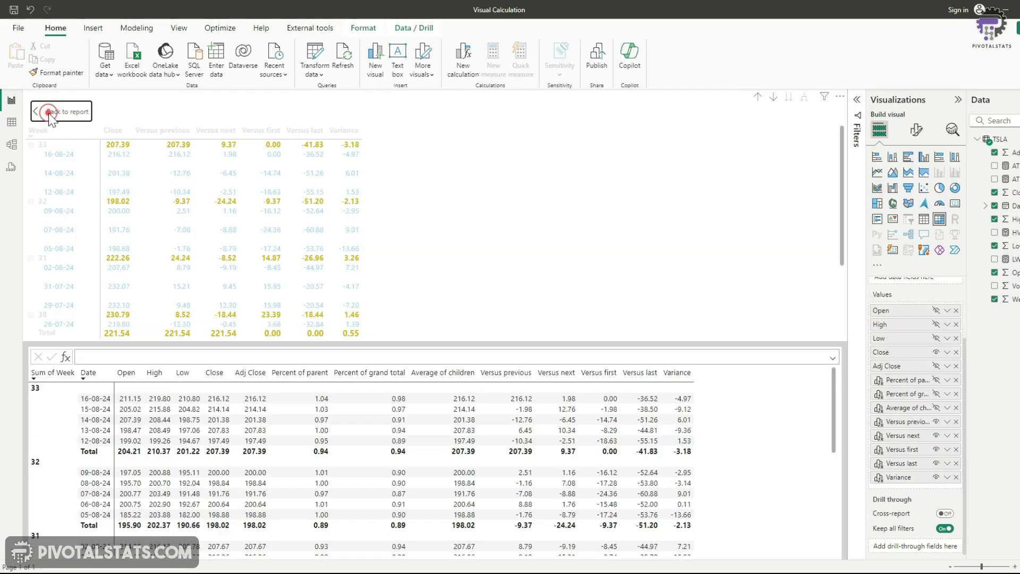
pyautogui.click(64, 108)
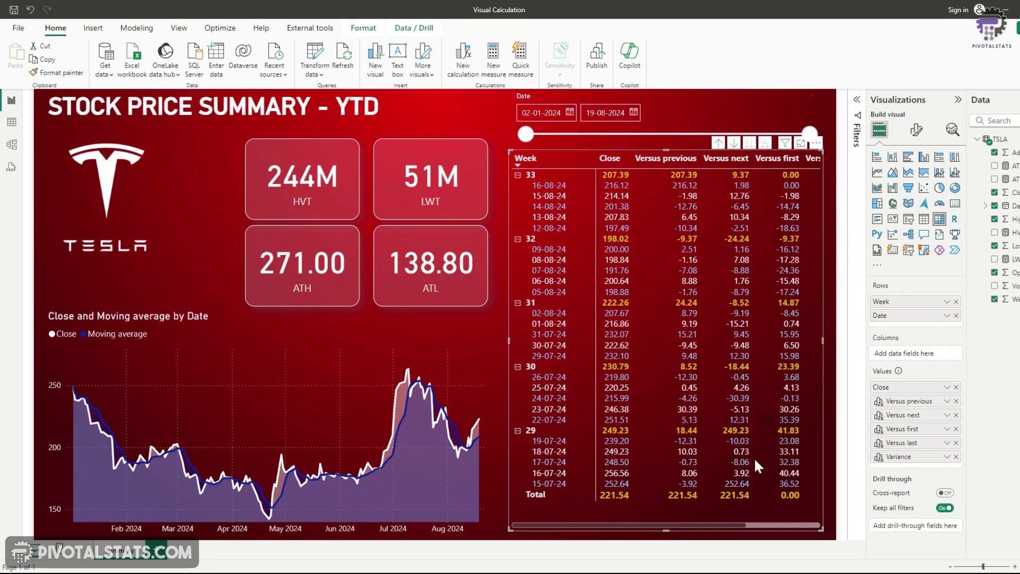
pyautogui.moveTo(700, 521); pyautogui.dragTo(626, 518)
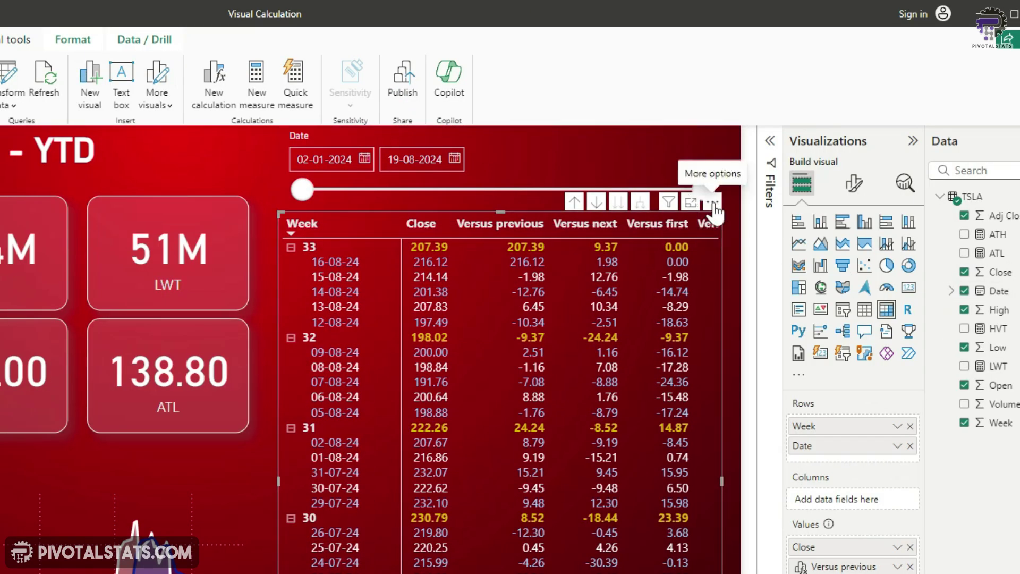
pyautogui.click(712, 203)
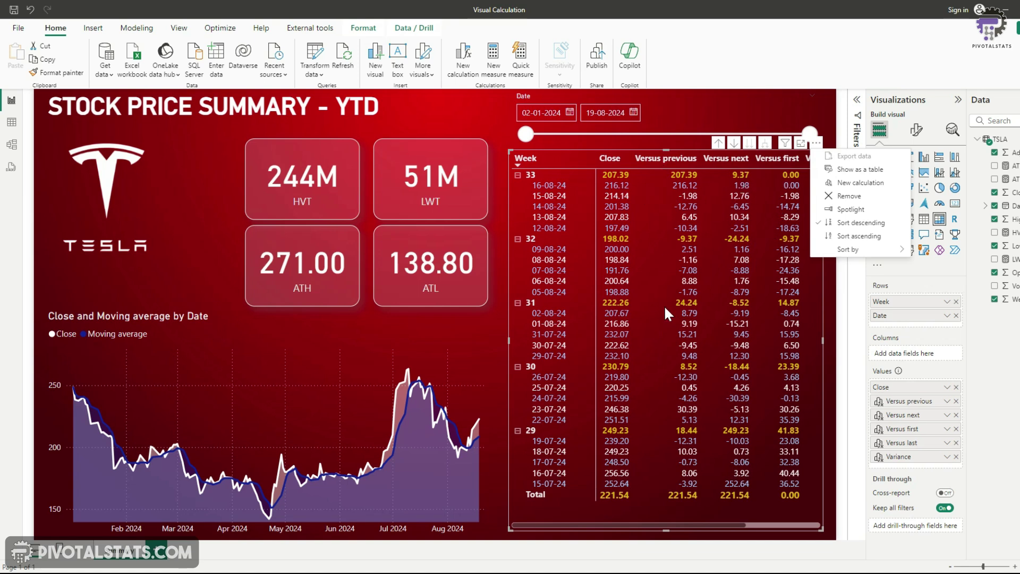
pyautogui.click(728, 526)
pyautogui.moveTo(739, 531)
pyautogui.mouseDown()
pyautogui.moveTo(765, 520)
pyautogui.moveTo(723, 526)
pyautogui.mouseUp()
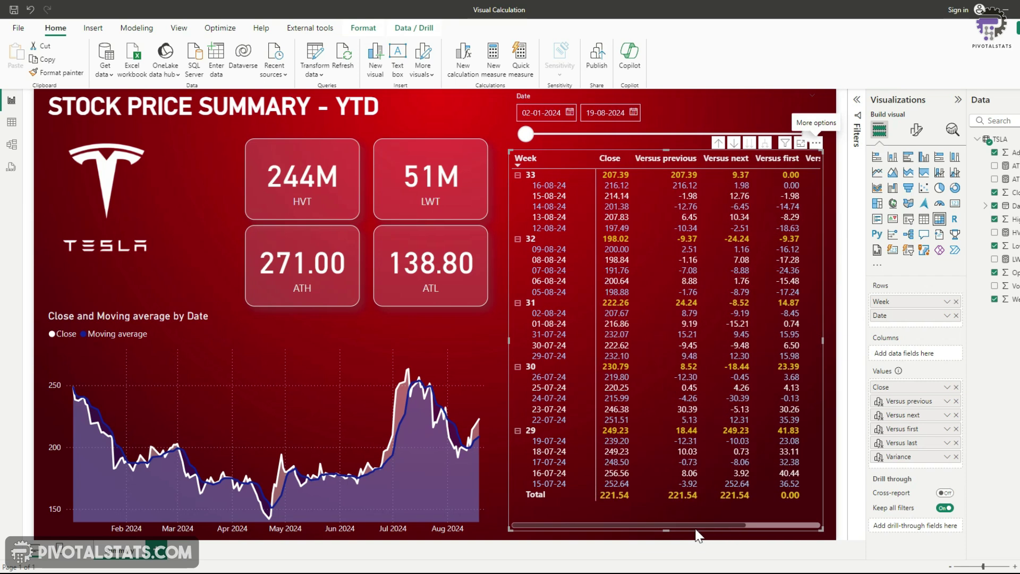
pyautogui.click(816, 143)
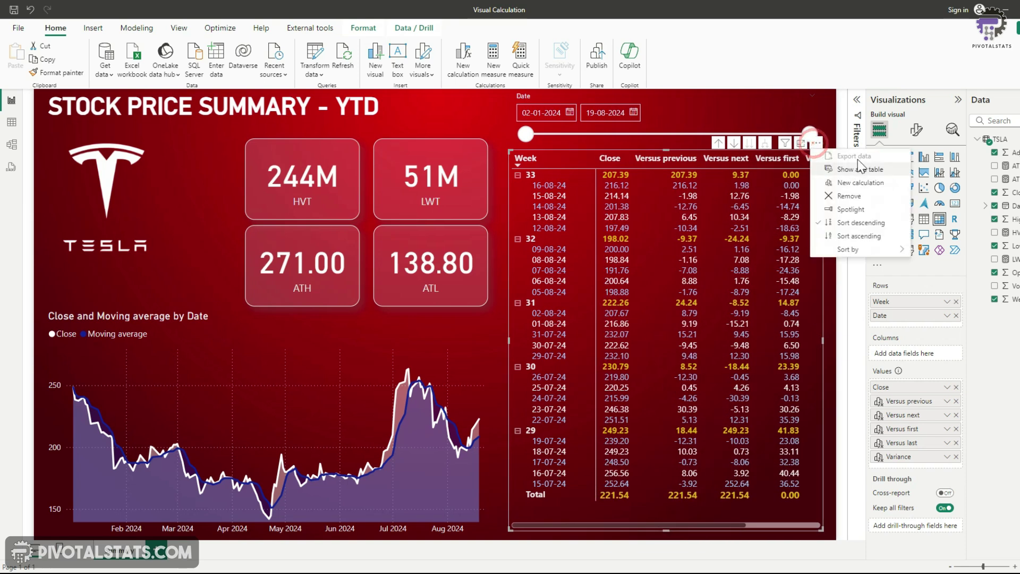
pyautogui.click(790, 110)
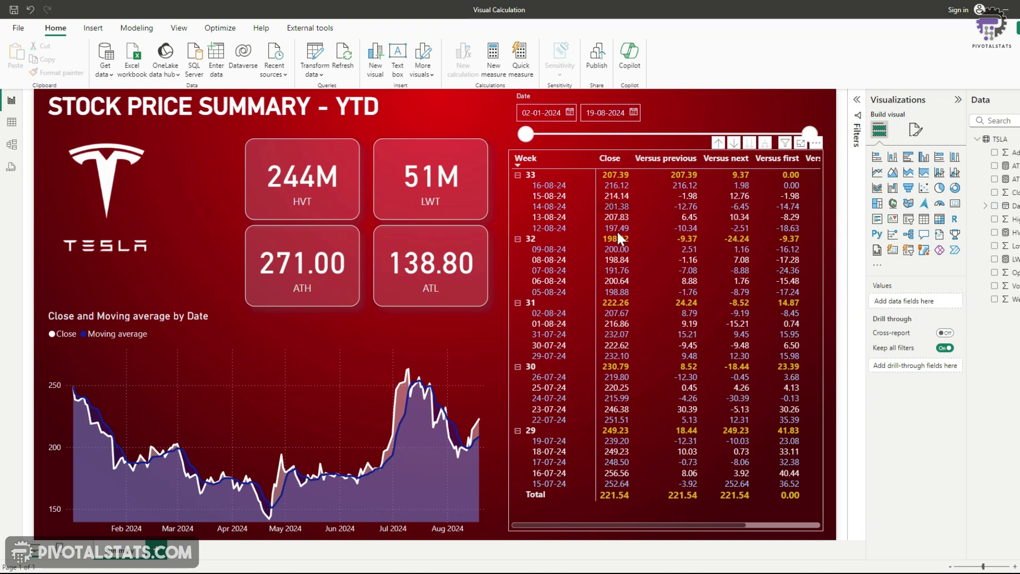
pyautogui.click(793, 244)
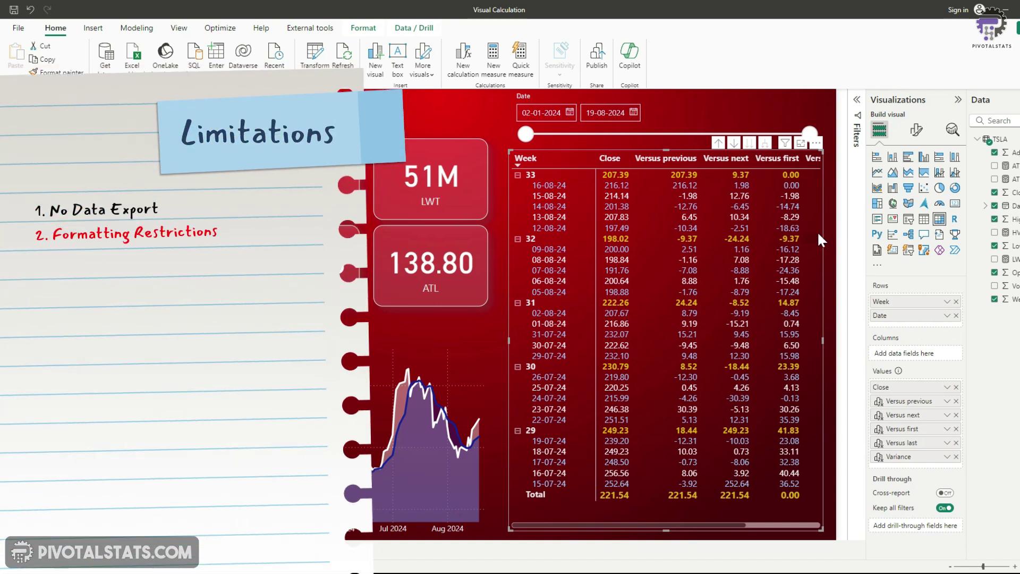
# Reopen the visual calculations editor and unhide Percent of parent.
pyautogui.click(947, 400)
pyautogui.click(970, 454)
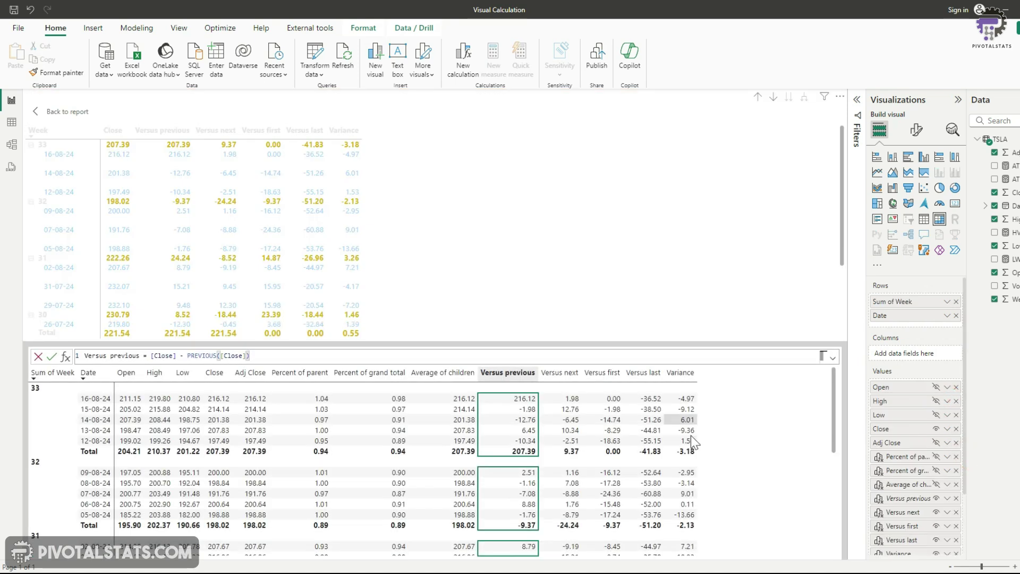
pyautogui.click(935, 457)
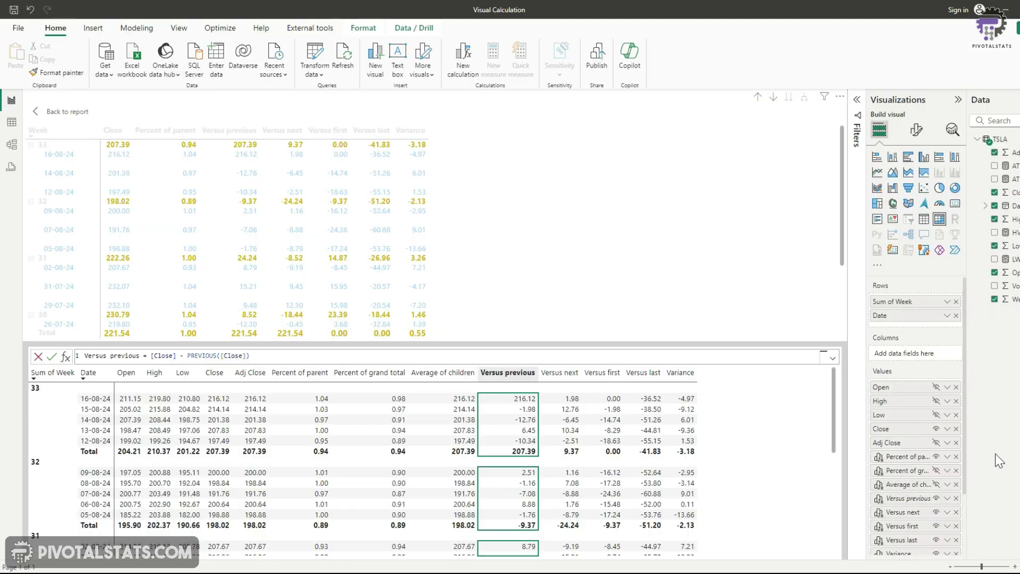
# Wrap the Percent of parent formula in FORMAT(..., "#.##%") to show percentages.
pyautogui.click(909, 460)
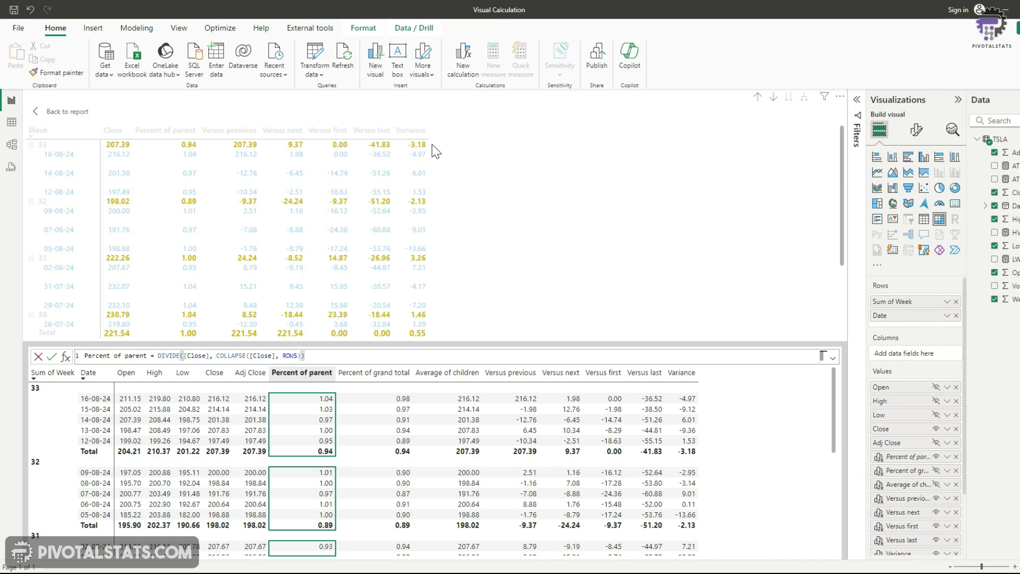
pyautogui.click(363, 27)
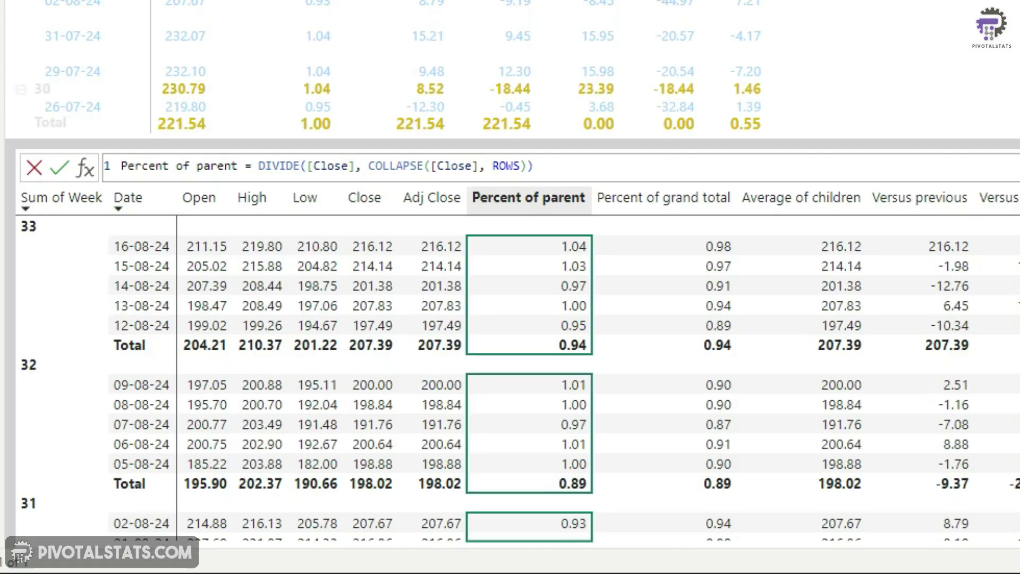
pyautogui.click(157, 356)
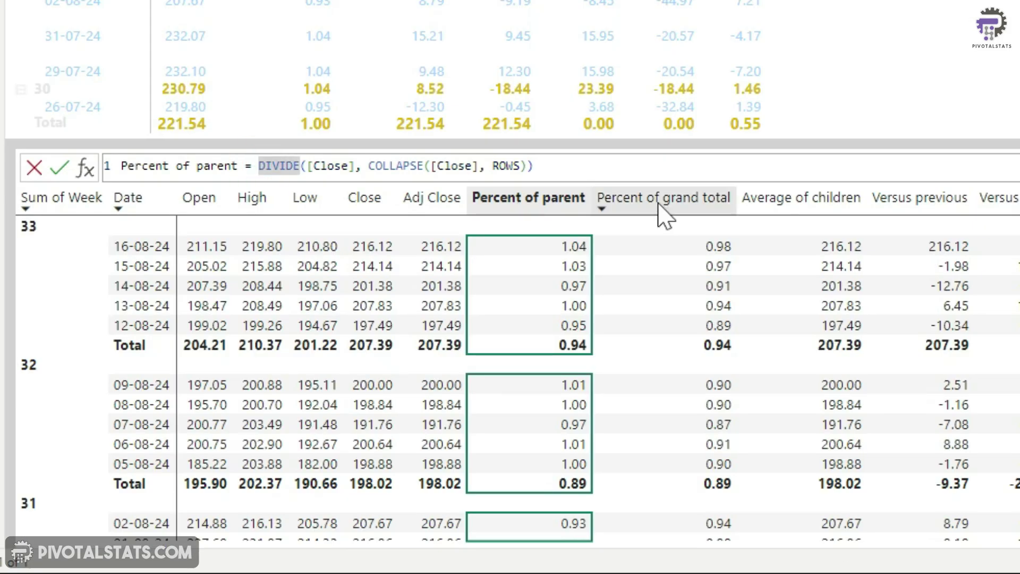
pyautogui.write('form')
pyautogui.press('Tab')
pyautogui.press('Right')
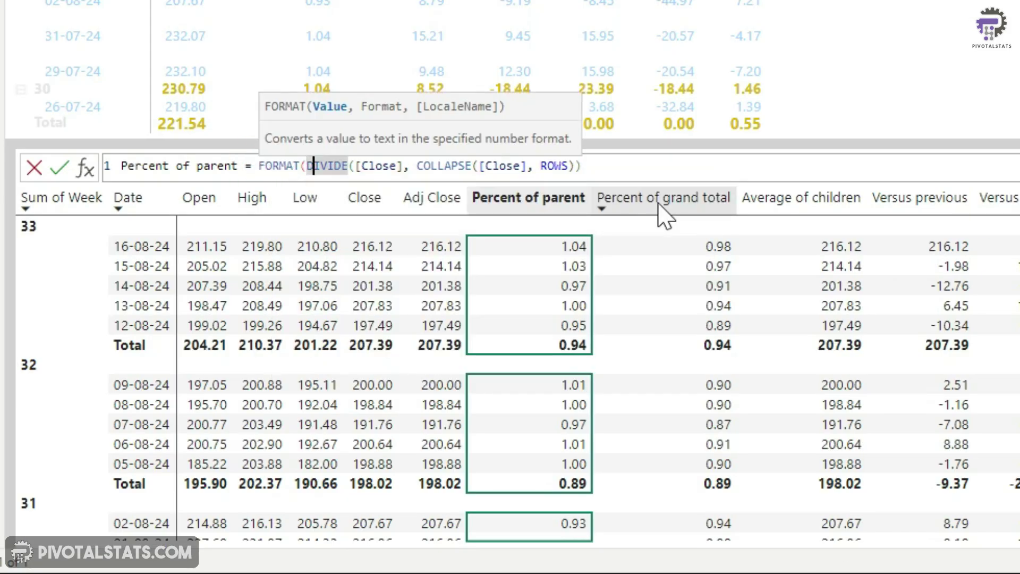
pyautogui.hotkey('ctrl', 'Right')
pyautogui.hotkey('ctrl', 'Right')
pyautogui.hotkey('ctrl', 'Right')
pyautogui.hotkey('ctrl', 'Right')
pyautogui.hotkey('ctrl', 'Right')
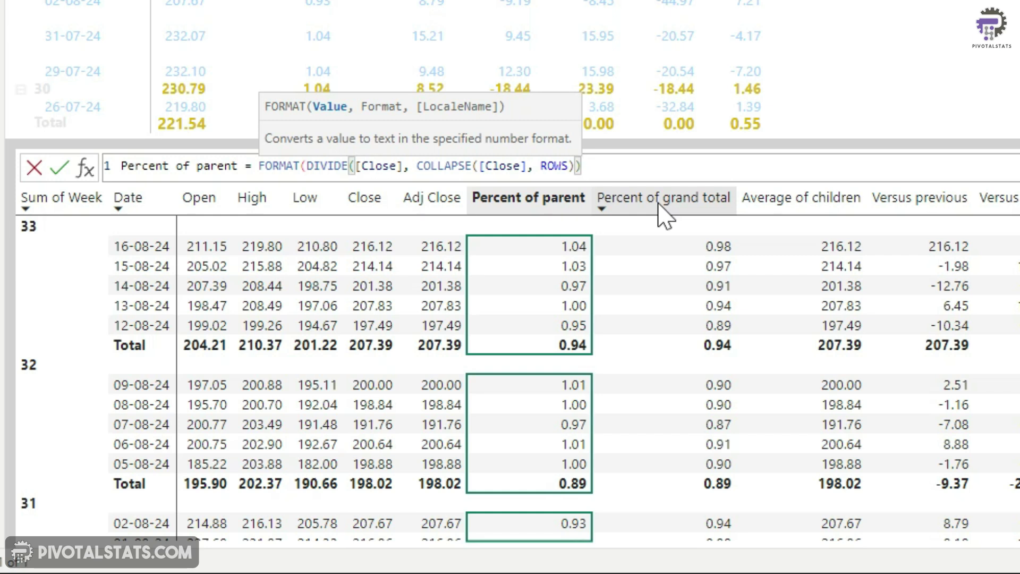
pyautogui.write(',"')
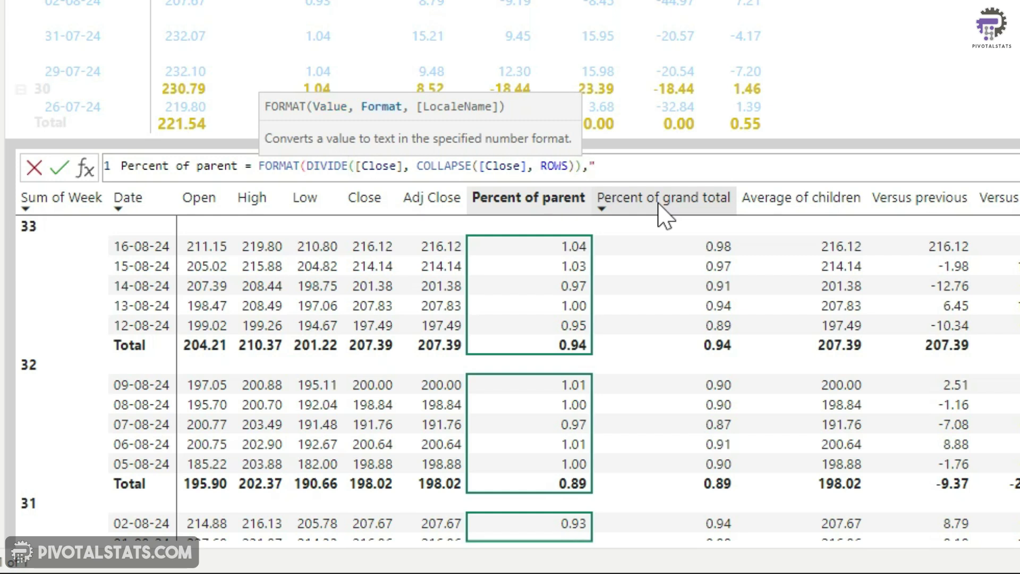
pyautogui.write('#.##%")')
pyautogui.press('Return')
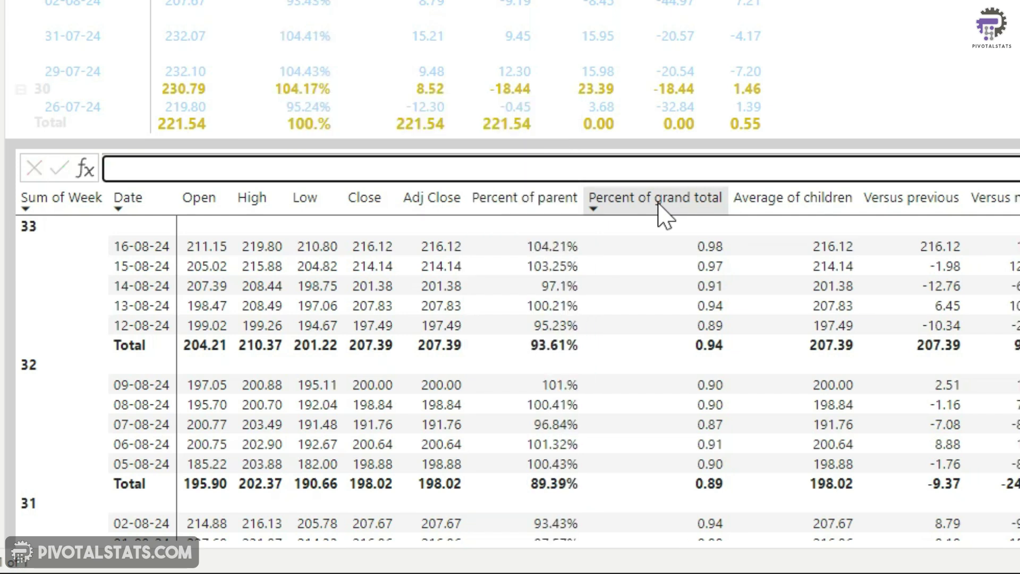